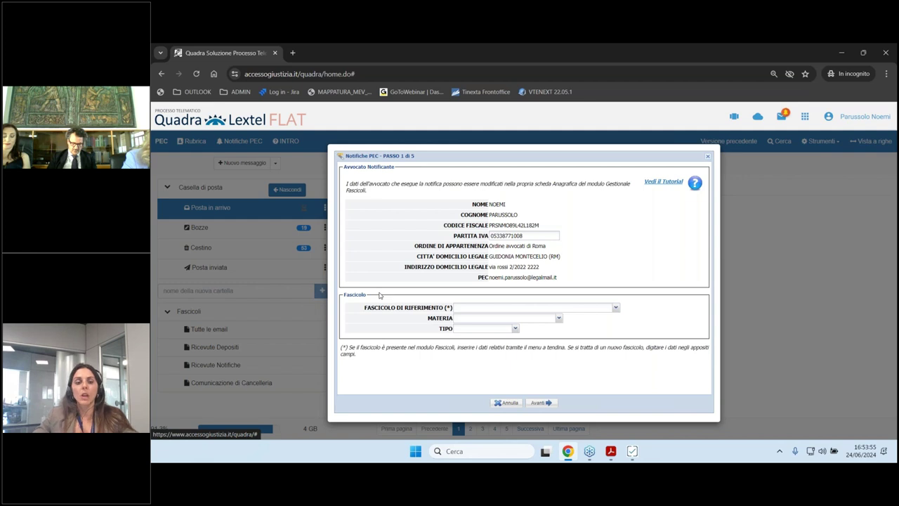
Choose case 309/2023 CONTROPARTE/ATTORE PRINCIPALE as the reference case file and advance to step 2
left_click(587, 306)
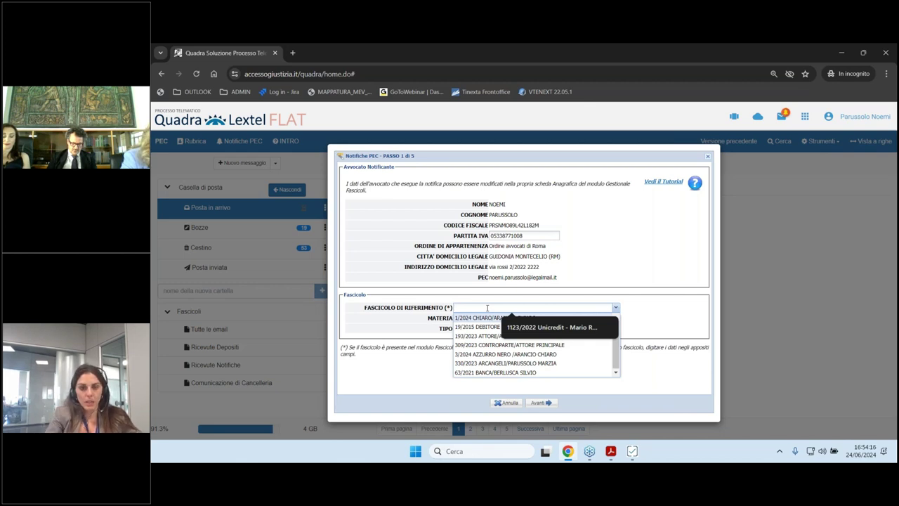
type("tes")
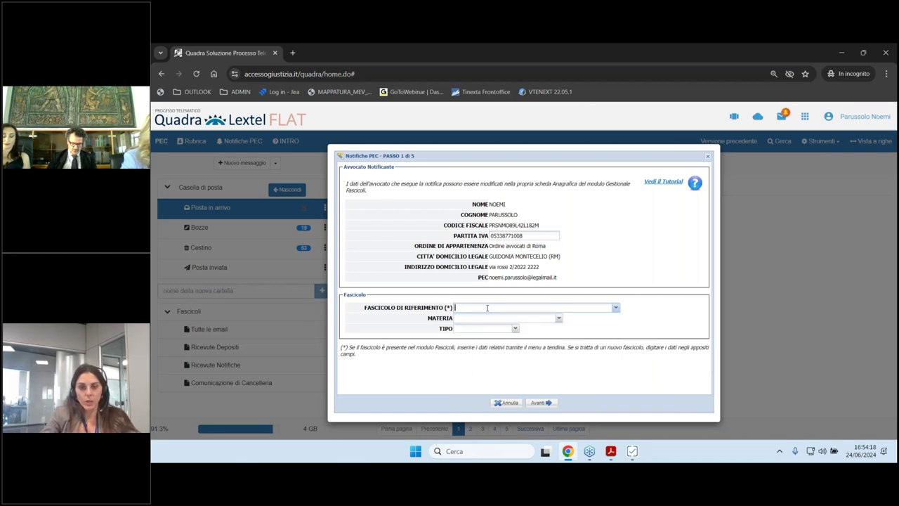
type("Test")
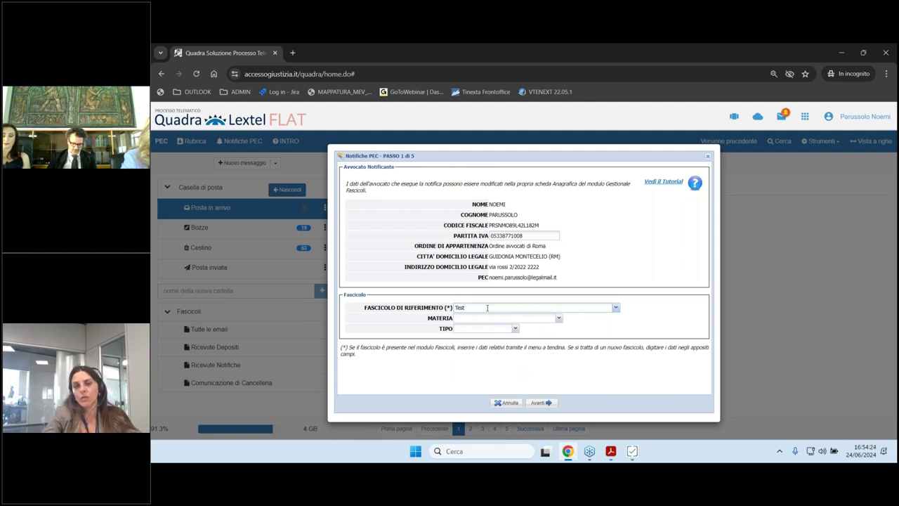
double_click(485, 308)
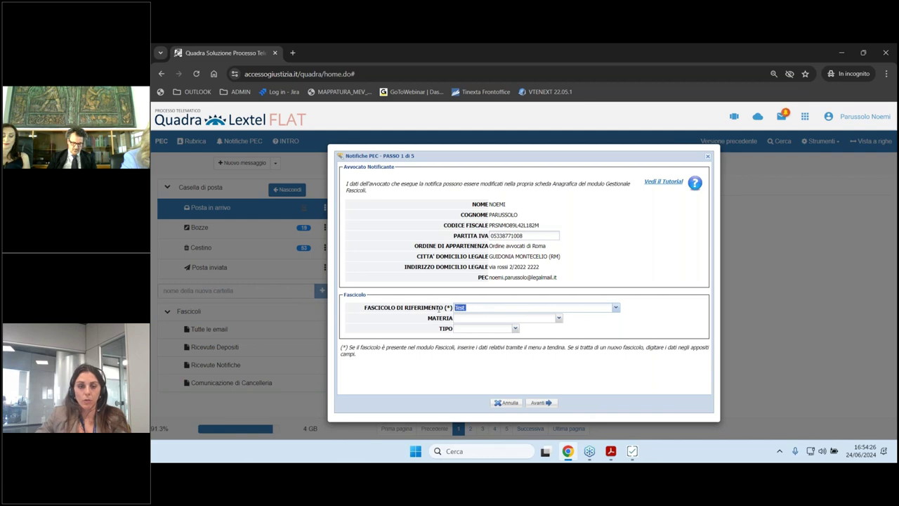
key("BackSpace")
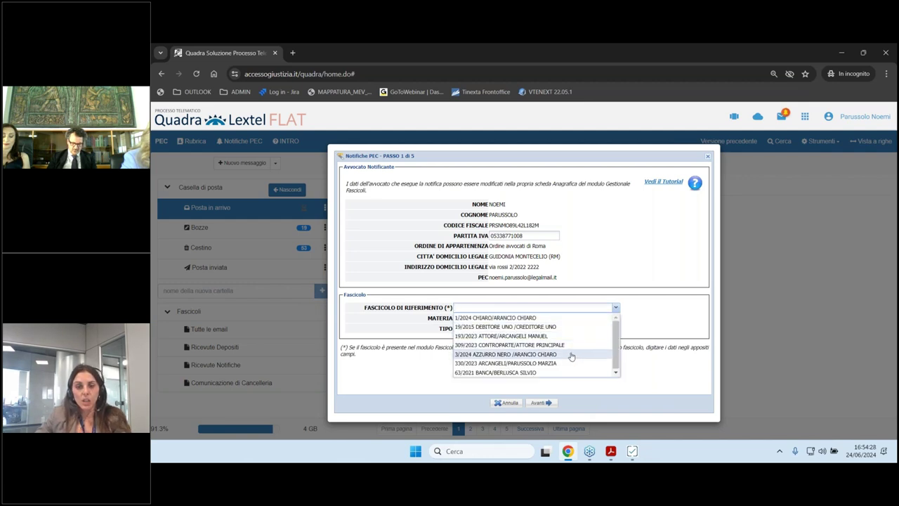
left_click(572, 345)
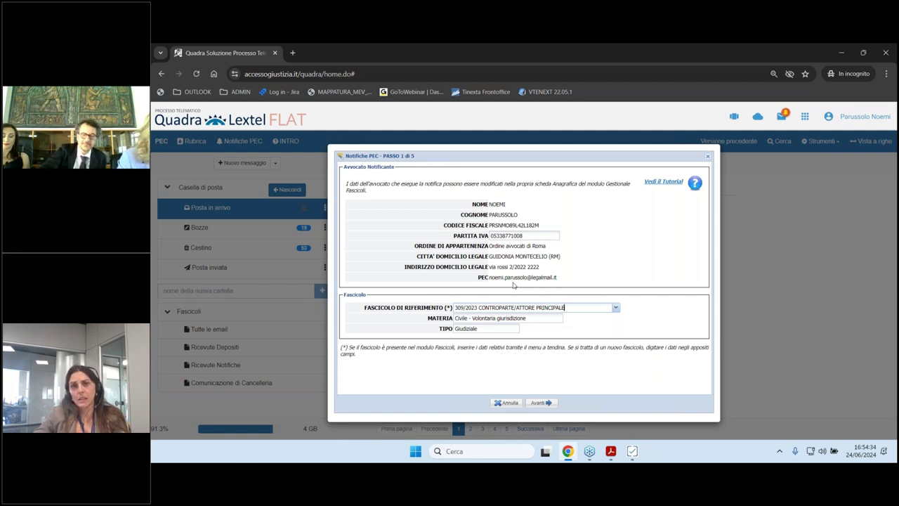
left_click(595, 307)
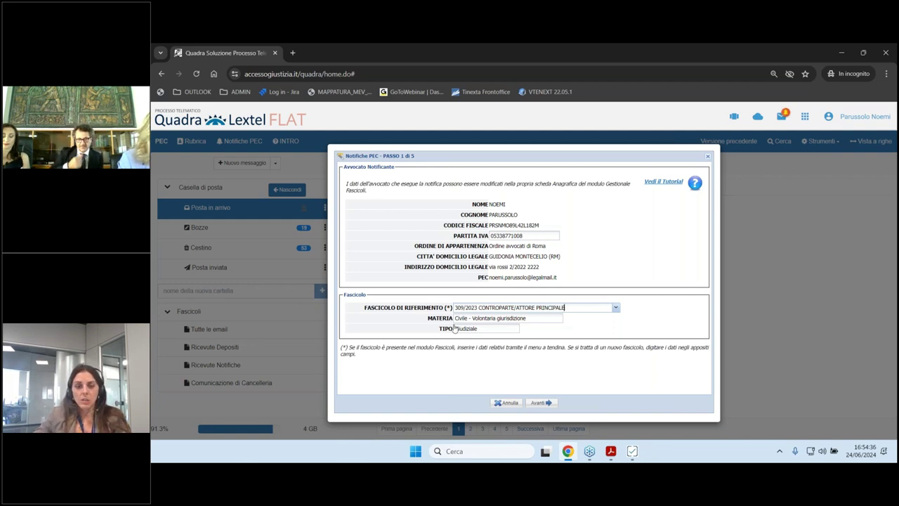
left_click(544, 402)
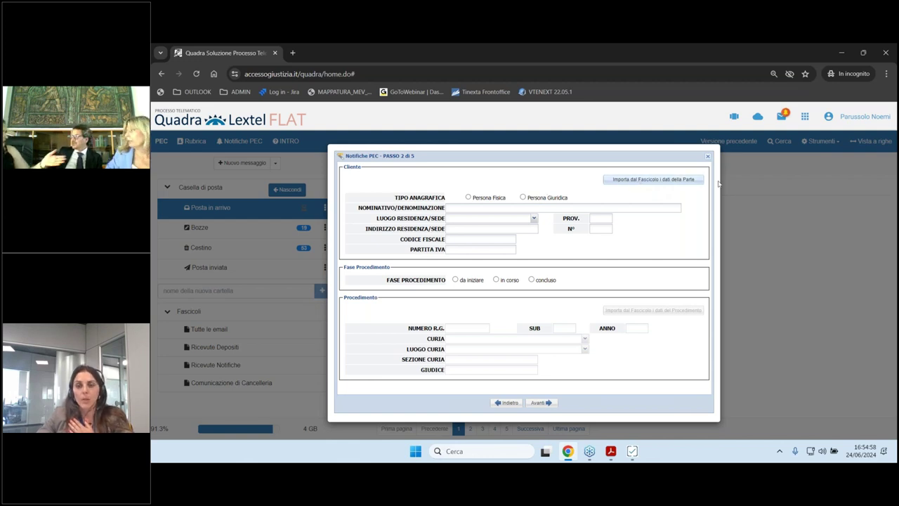
Try importing the party data from the case file, then close the parties list without importing
left_click(685, 183)
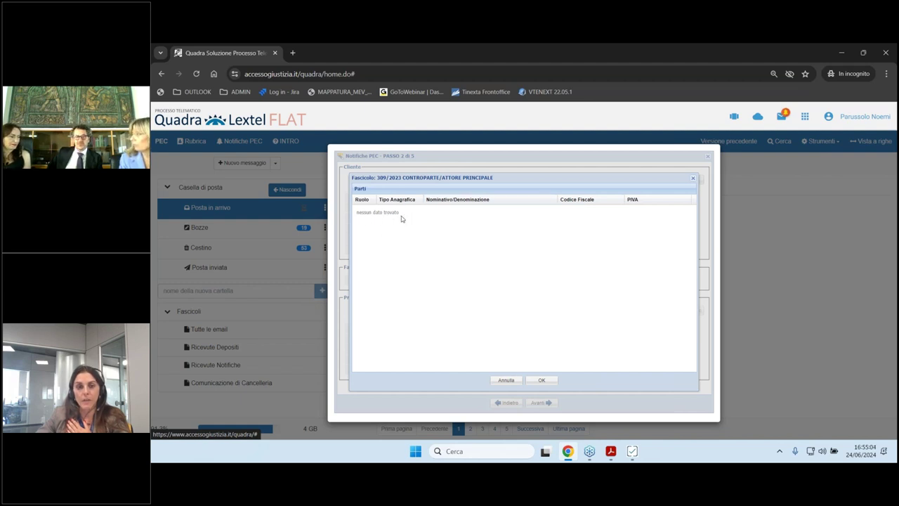
left_click(541, 379)
left_click(523, 295)
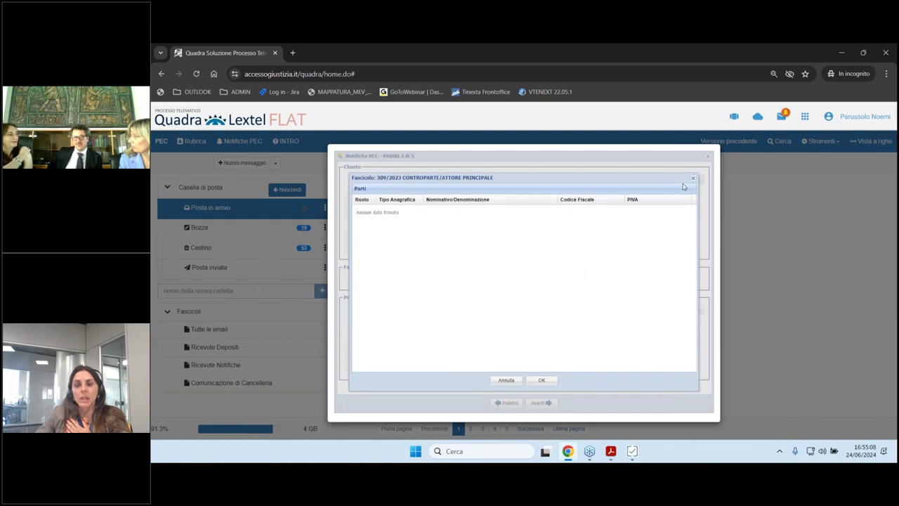
left_click(692, 178)
Record the client as a natural person with a saved name, address 'xx' and suggested tax code
left_click(468, 197)
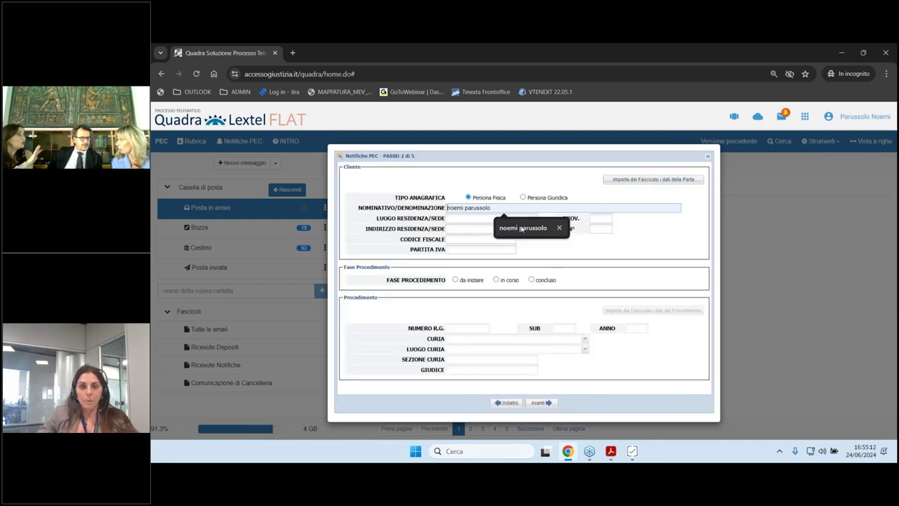
left_click(519, 227)
left_click(483, 219)
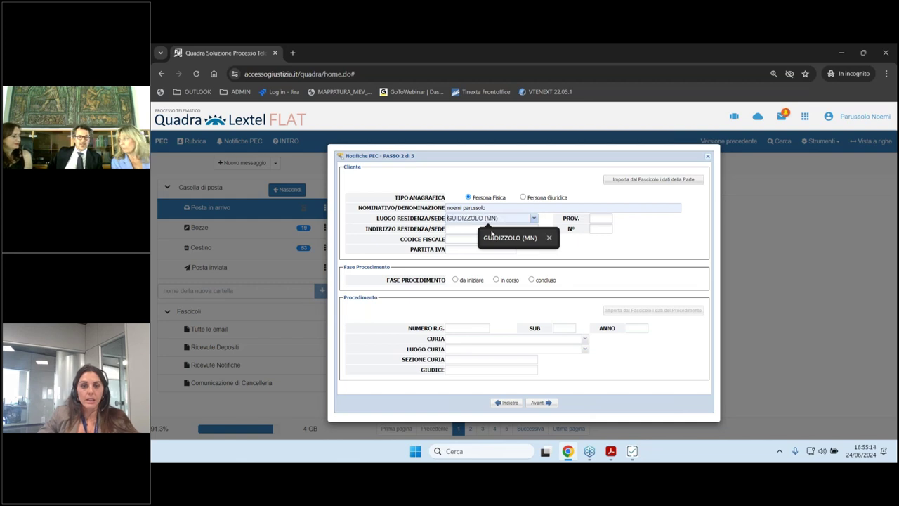
left_click(483, 229)
type("xx")
left_click(482, 240)
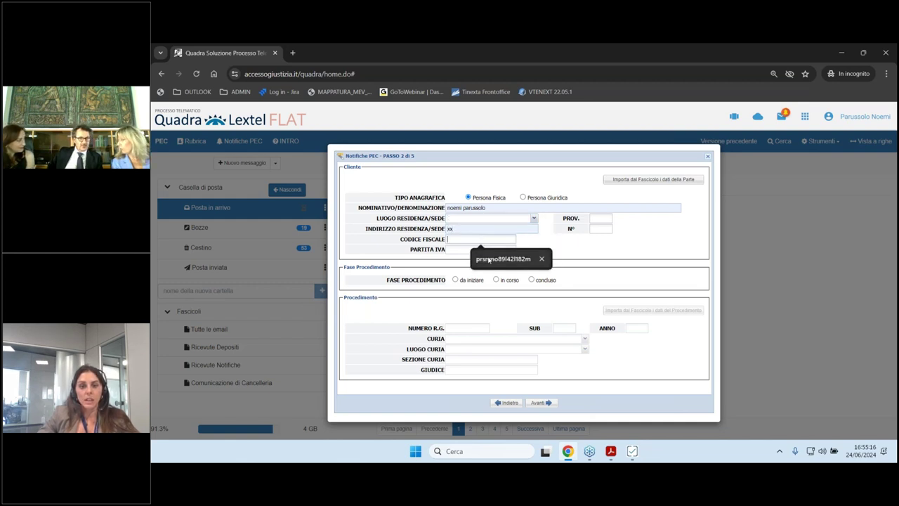
left_click(491, 260)
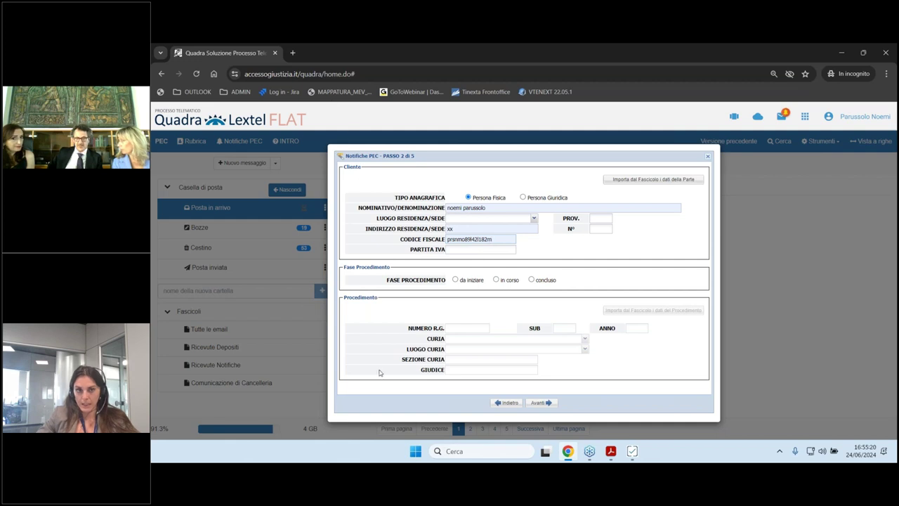
left_click_drag(345, 268, 387, 269)
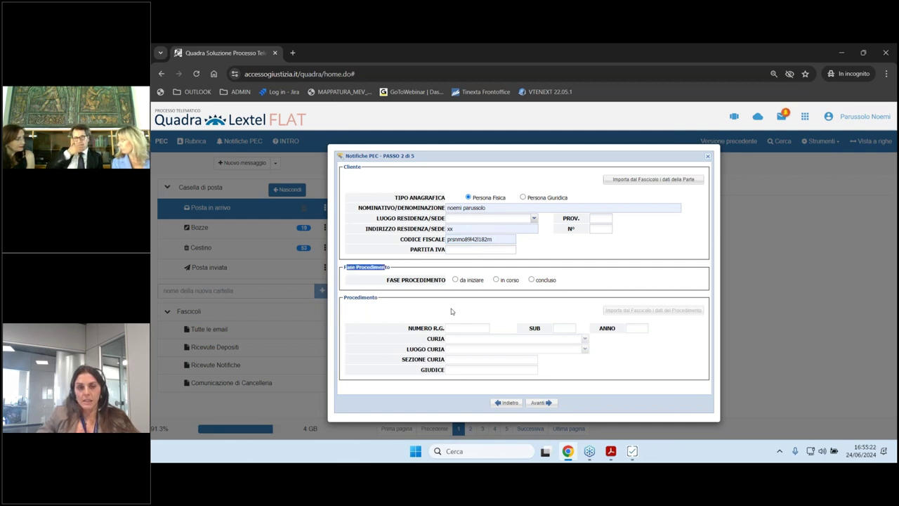
left_click(390, 295)
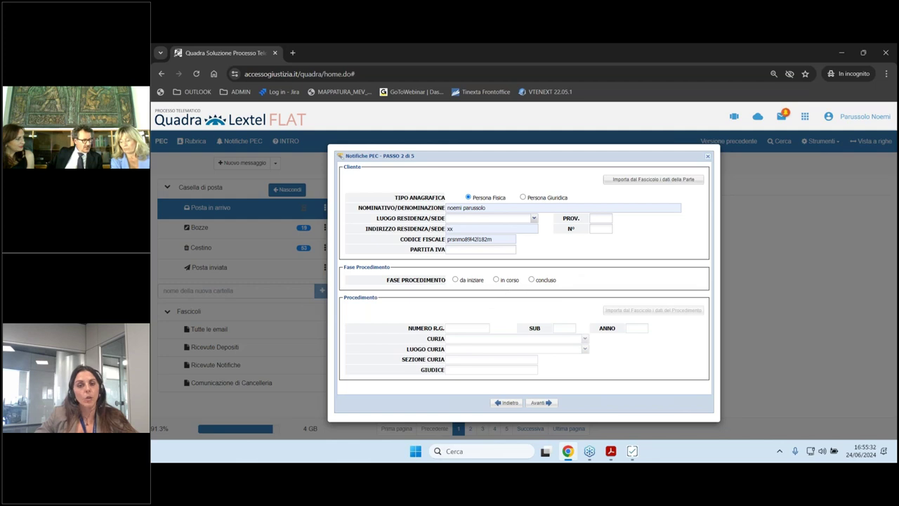
Mark the proceeding 'in corso', import R.G. 309/2023 from the case file, and move to recipients
left_click(497, 280)
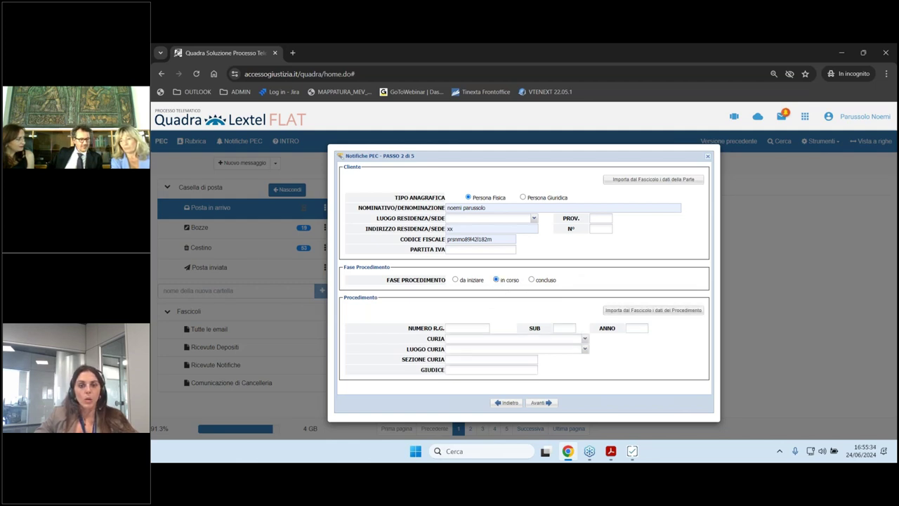
left_click(651, 313)
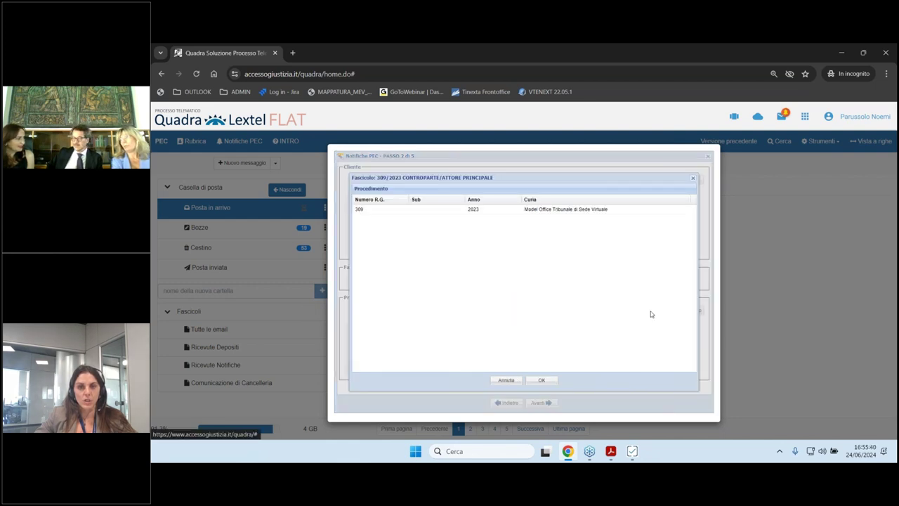
left_click(585, 212)
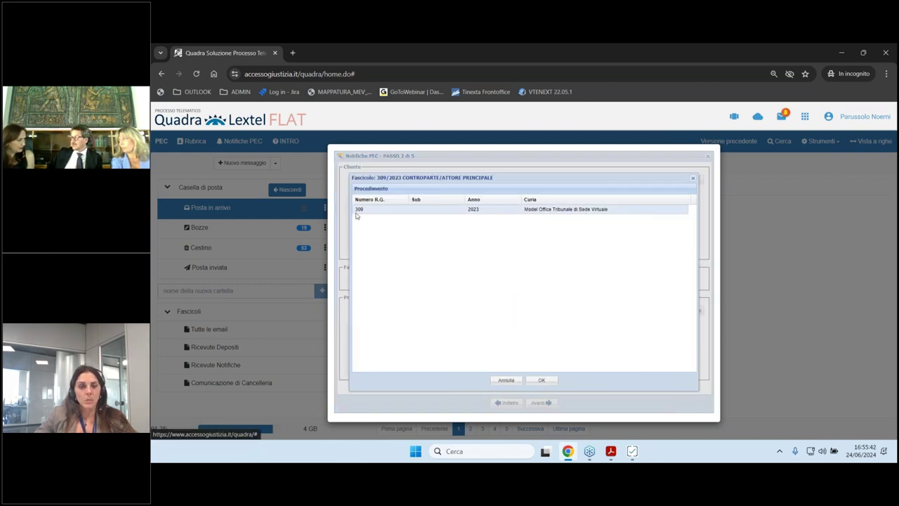
left_click(541, 380)
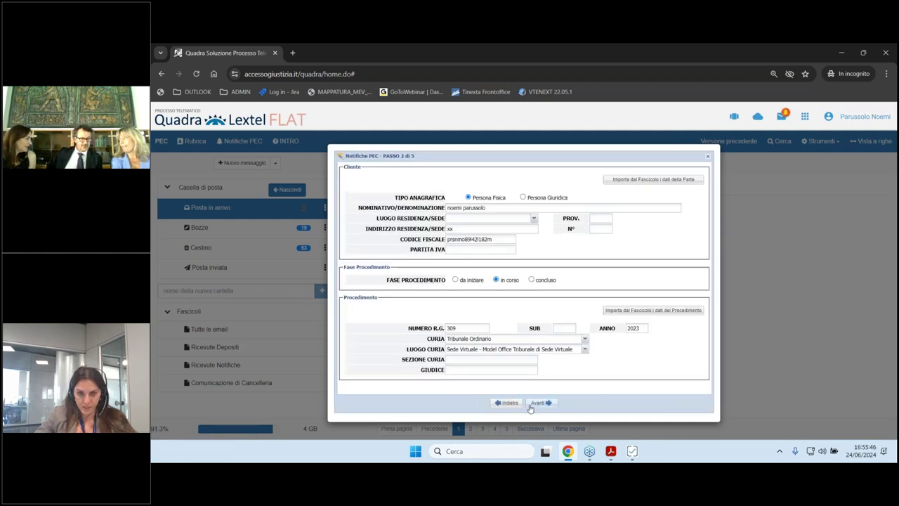
left_click(539, 403)
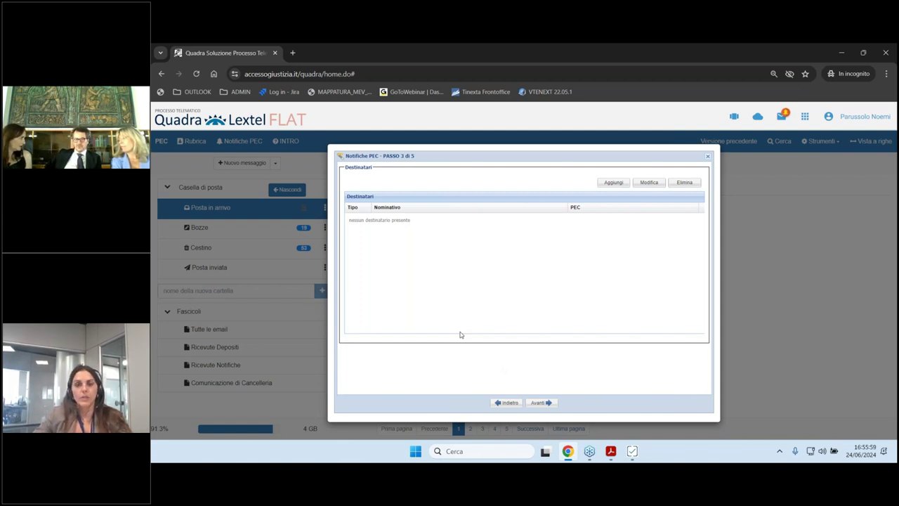
Start a new recipient marked as the opposing party, without the domiciliary role
left_click(612, 184)
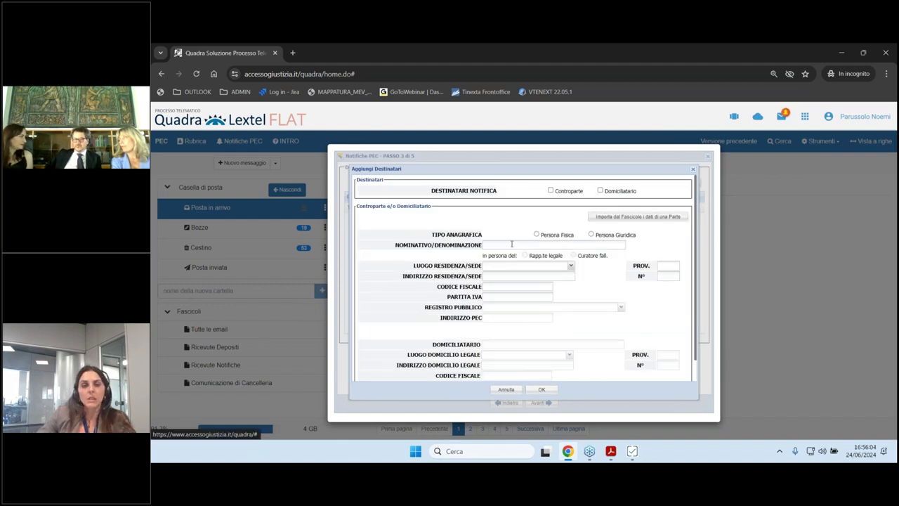
left_click(550, 190)
left_click(600, 190)
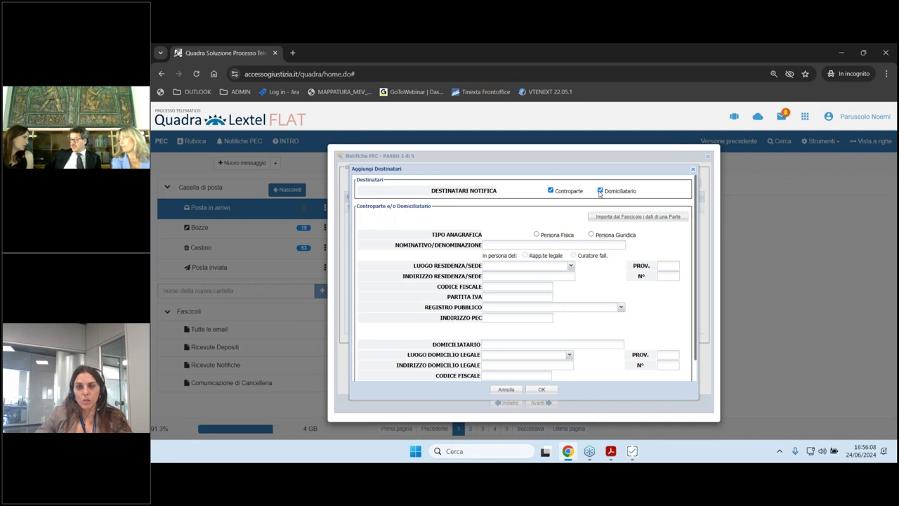
left_click(600, 190)
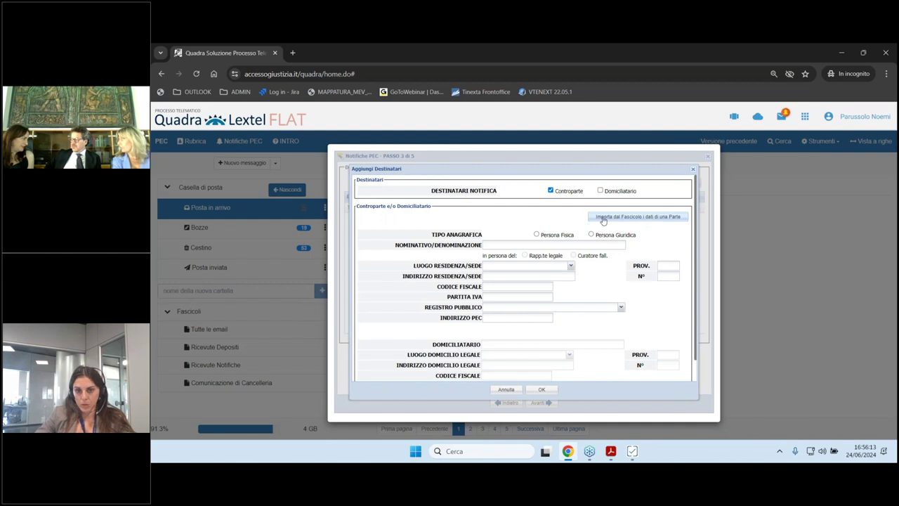
Fill the recipient as a natural person with saved name, residence ROMA (RM), address and tax code
left_click(538, 235)
left_click(540, 245)
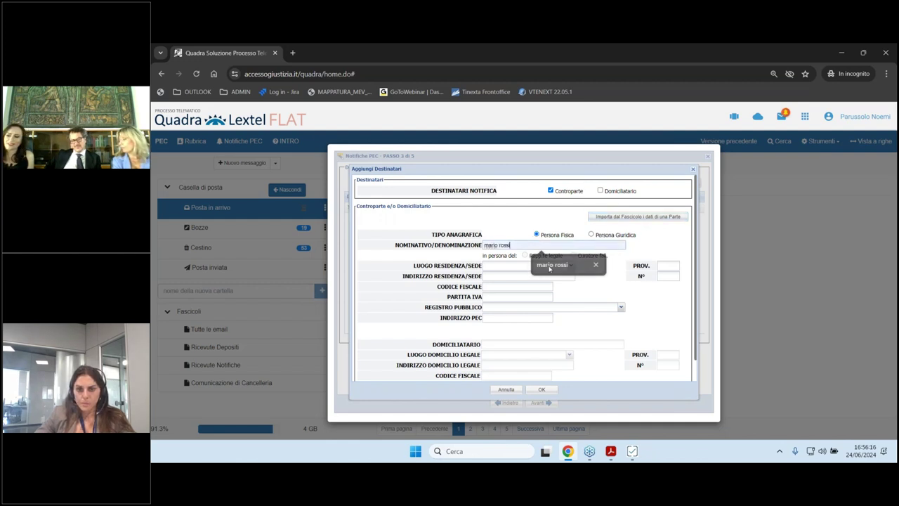
left_click(564, 268)
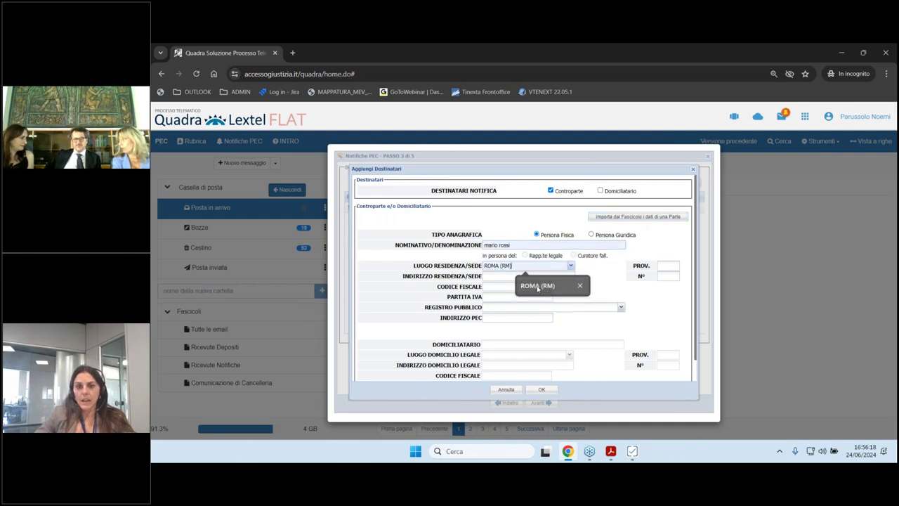
left_click(566, 285)
left_click(506, 276)
left_click(520, 276)
left_click(534, 294)
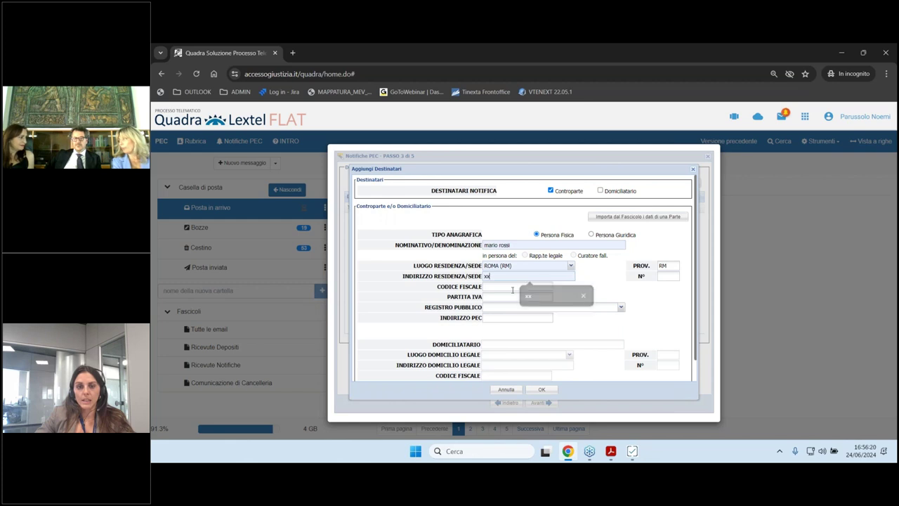
left_click(515, 286)
left_click(519, 307)
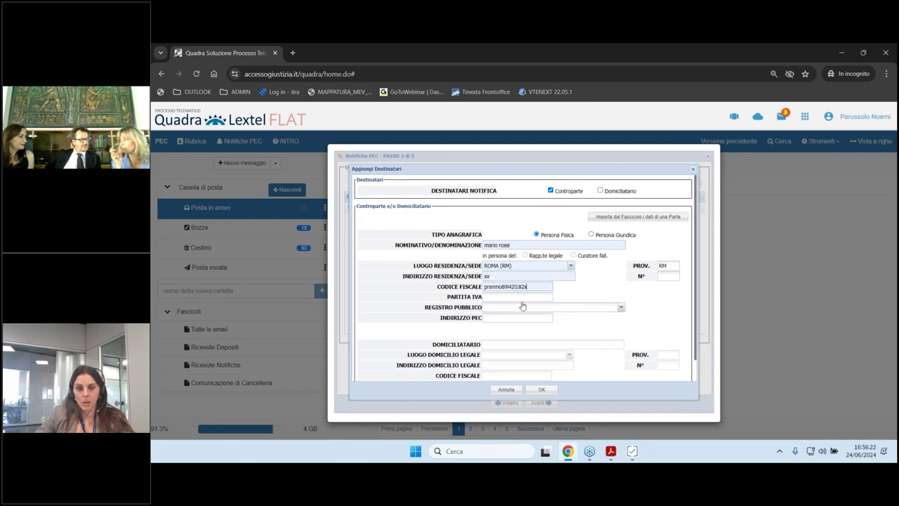
scroll(541, 330, "down", 1)
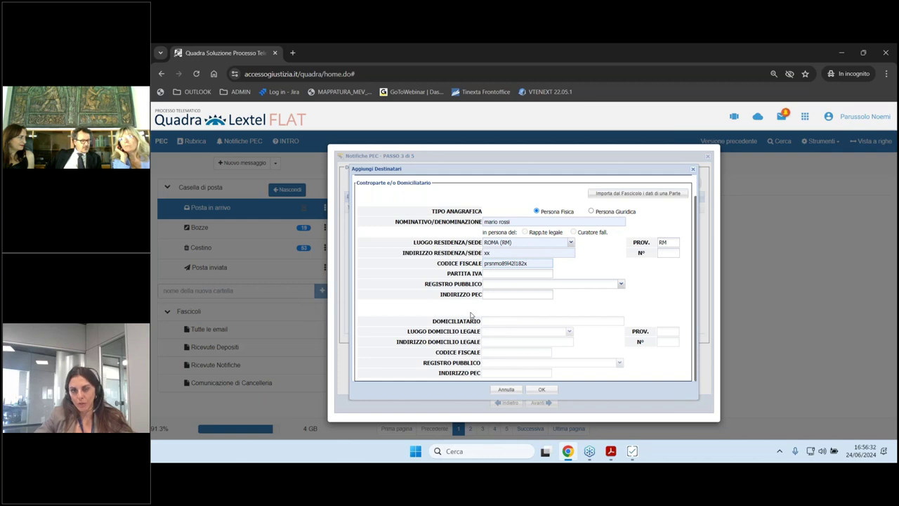
left_click(619, 283)
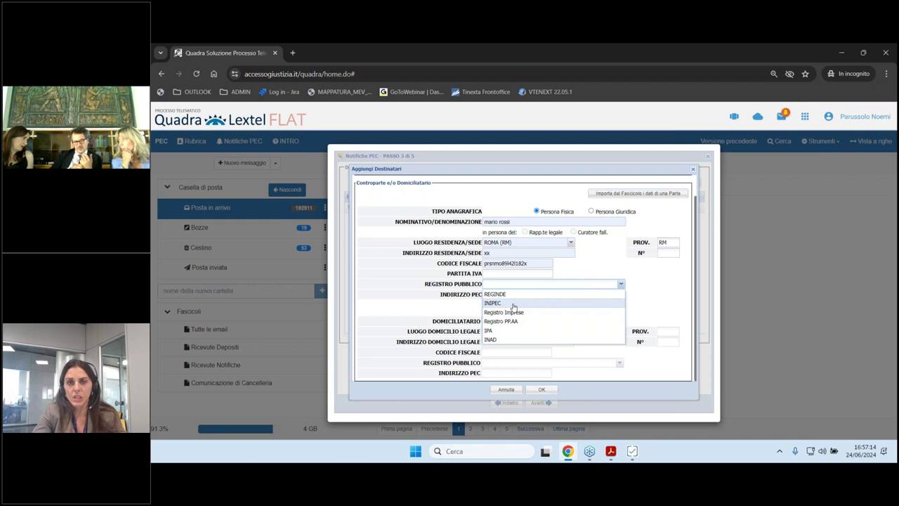
left_click(511, 305)
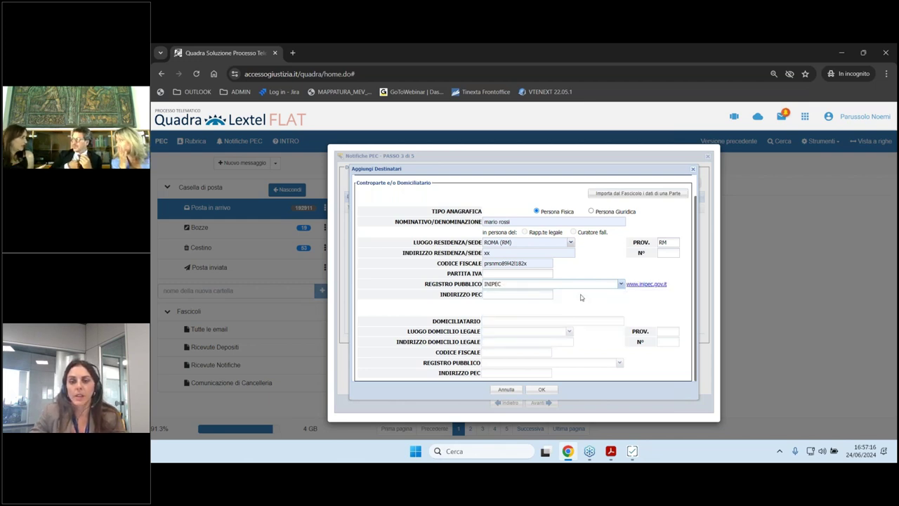
left_click(646, 285)
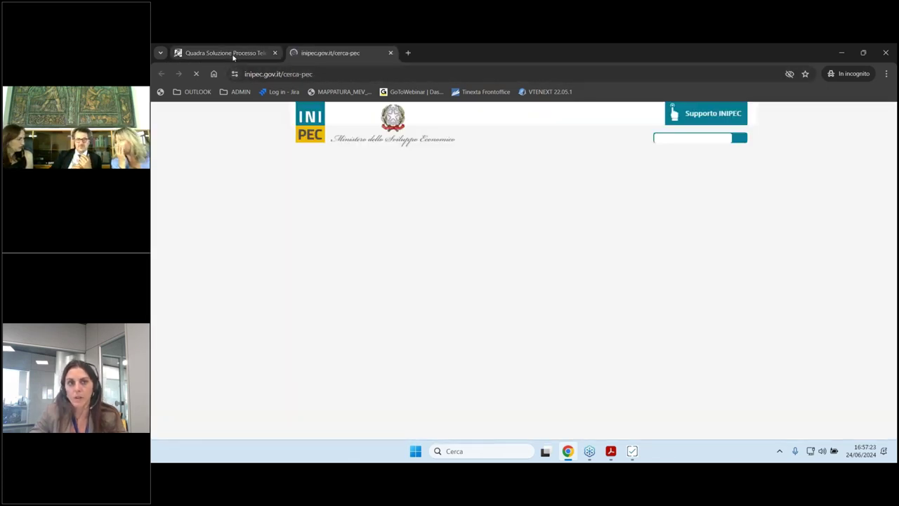
left_click(204, 53)
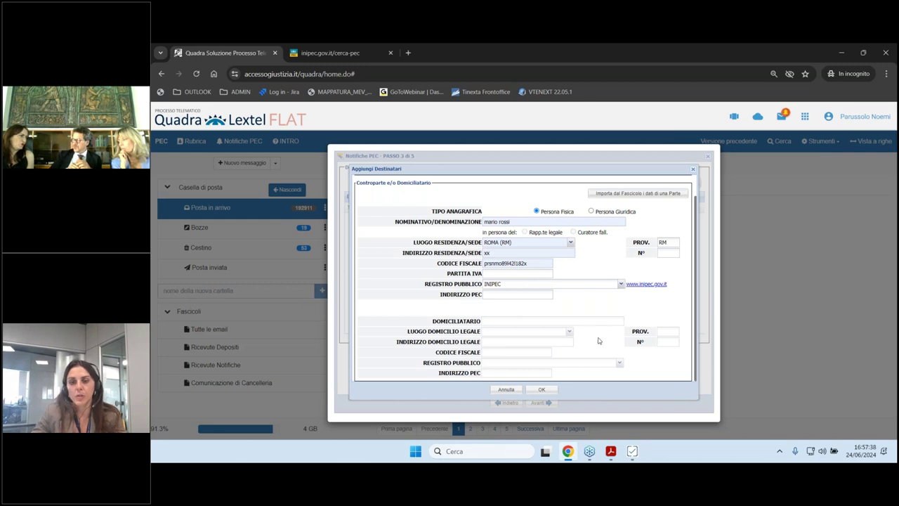
left_click(618, 284)
Try Registro Imprese, Registro PP.AA and IPA as the recipient's public register
left_click(571, 307)
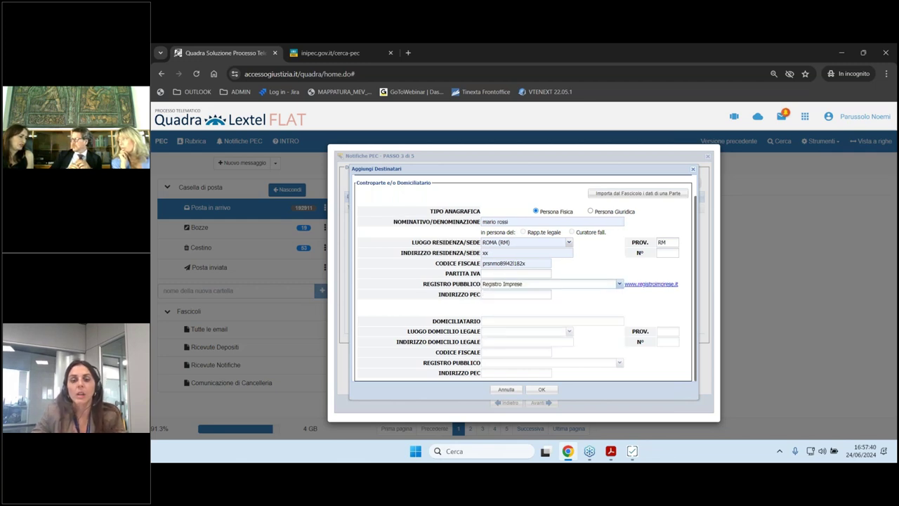
left_click(579, 285)
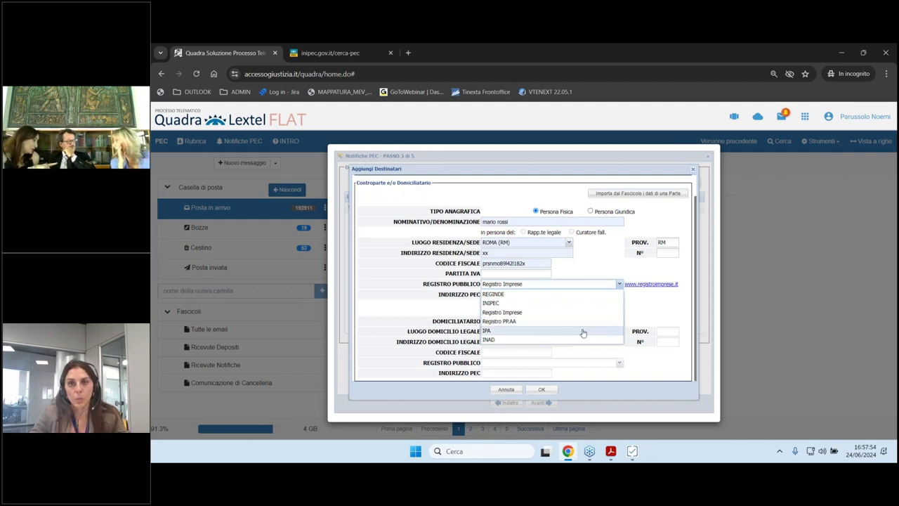
left_click(504, 324)
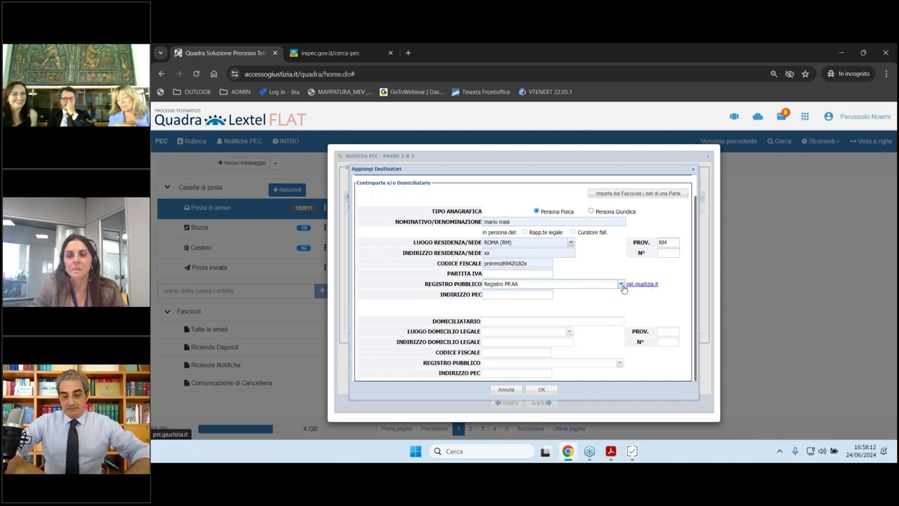
left_click(621, 284)
left_click(579, 333)
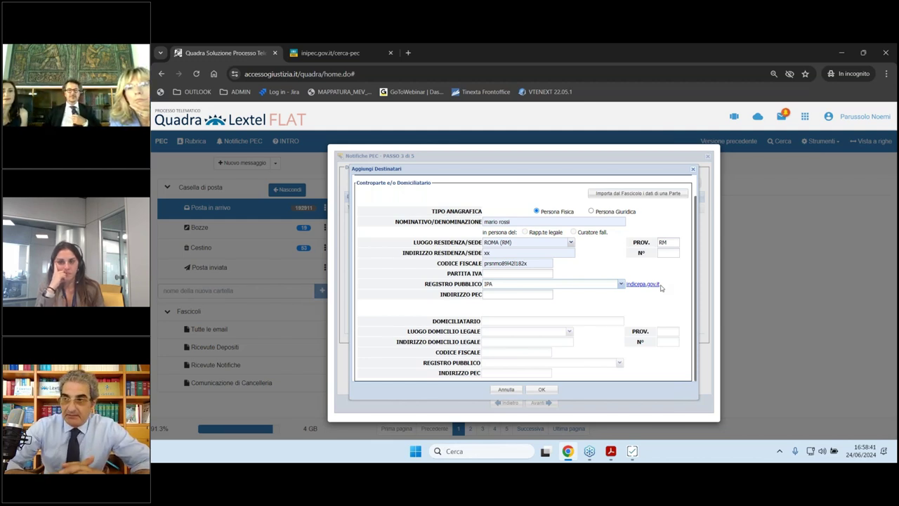
Settle on IPA as the public register and open the indicepa.gov.it portal in a new tab
left_click(620, 283)
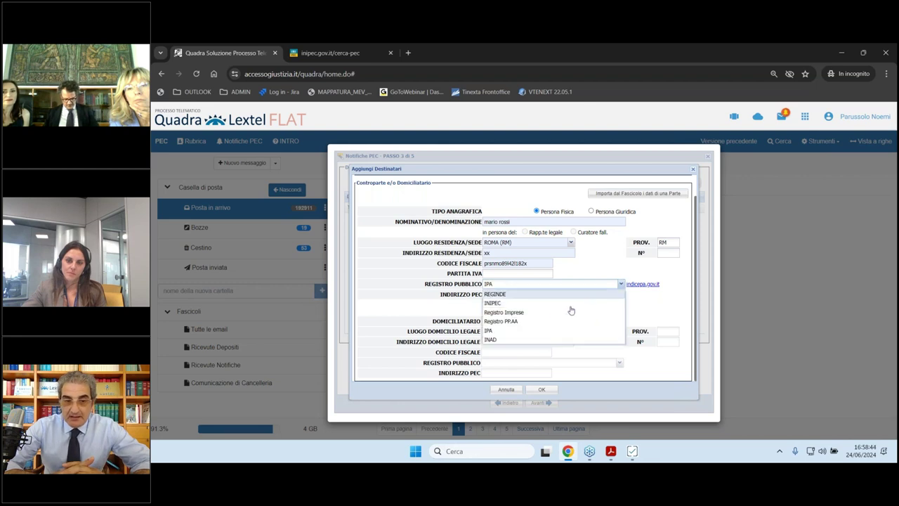
left_click(528, 321)
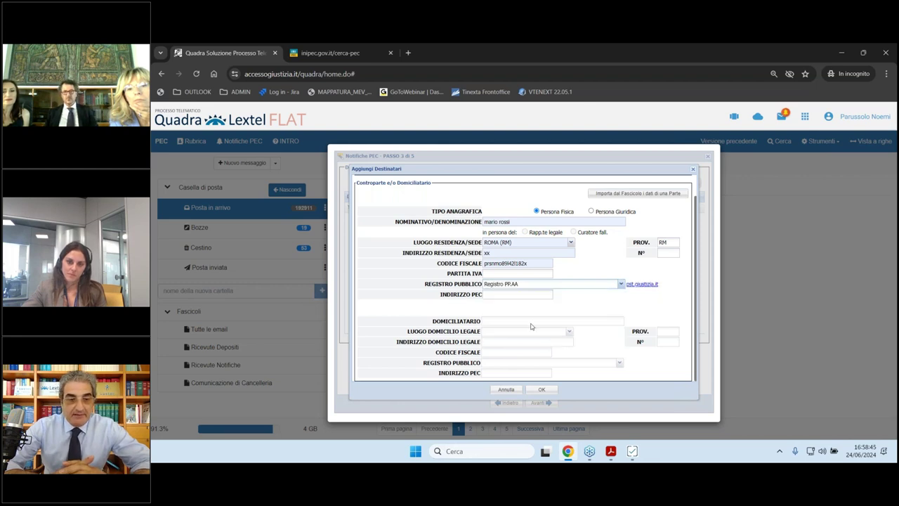
left_click(515, 287)
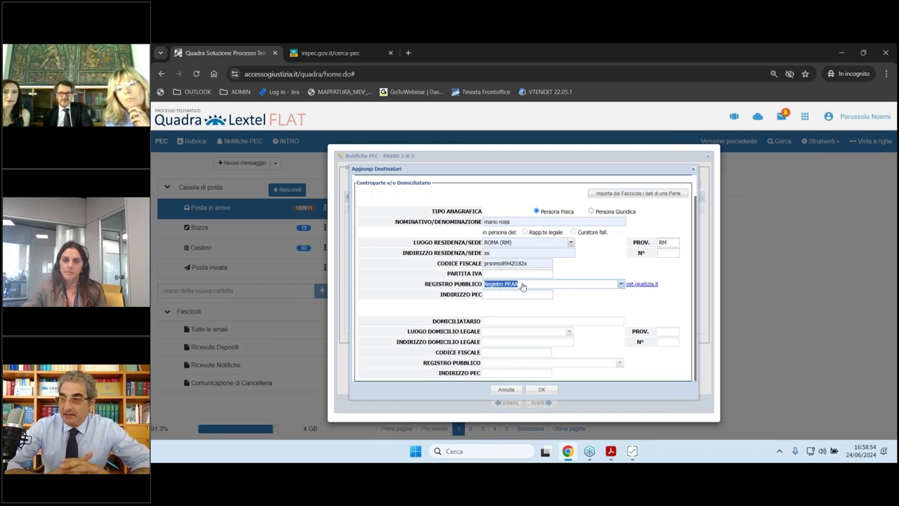
left_click(659, 302)
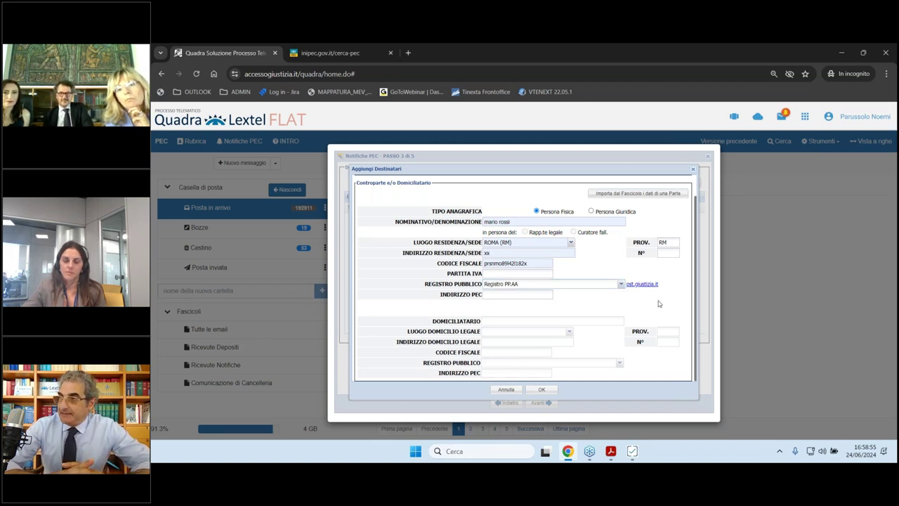
left_click(621, 283)
left_click(551, 330)
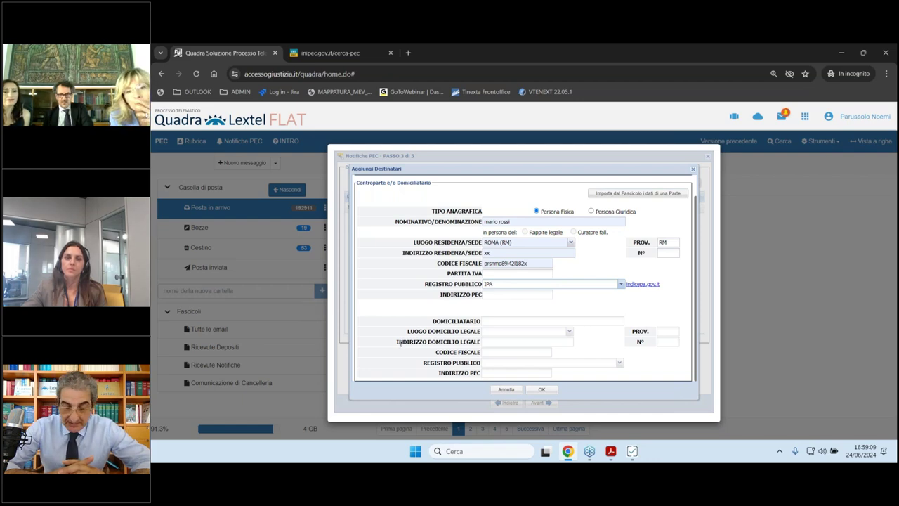
left_click(650, 285)
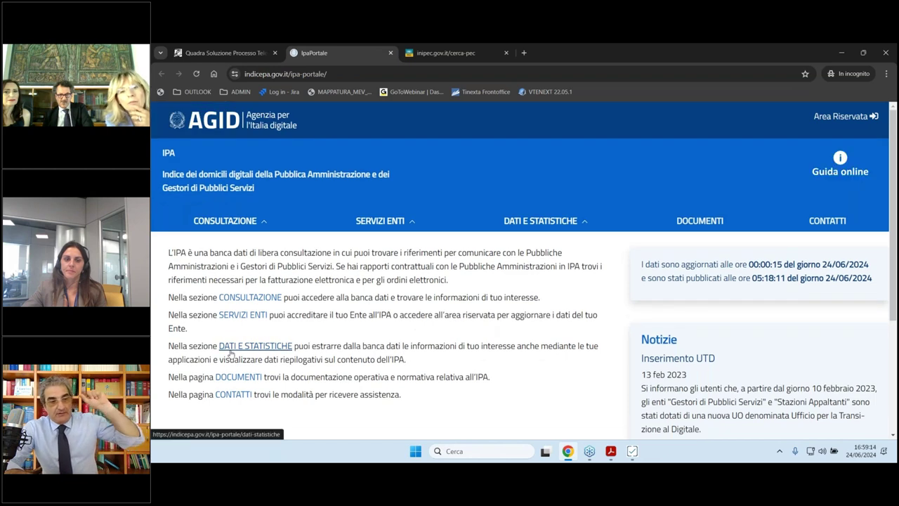
left_click(224, 53)
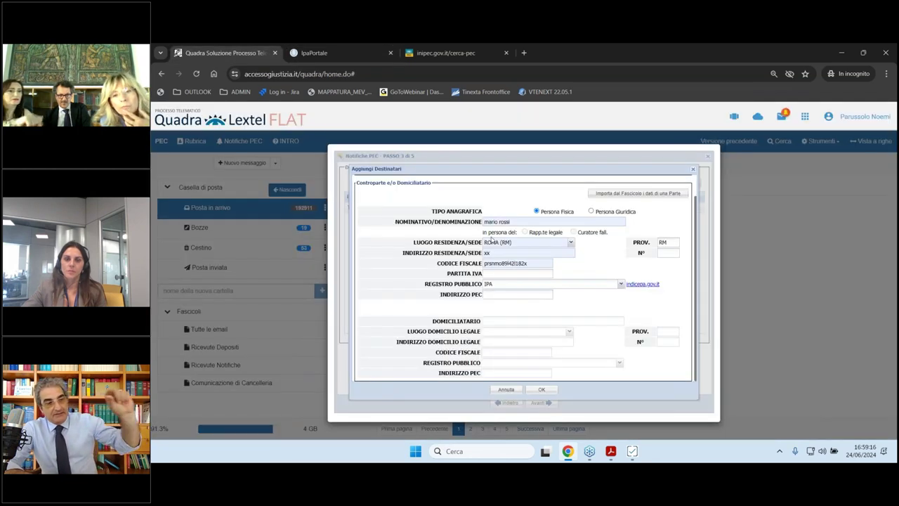
left_click(621, 284)
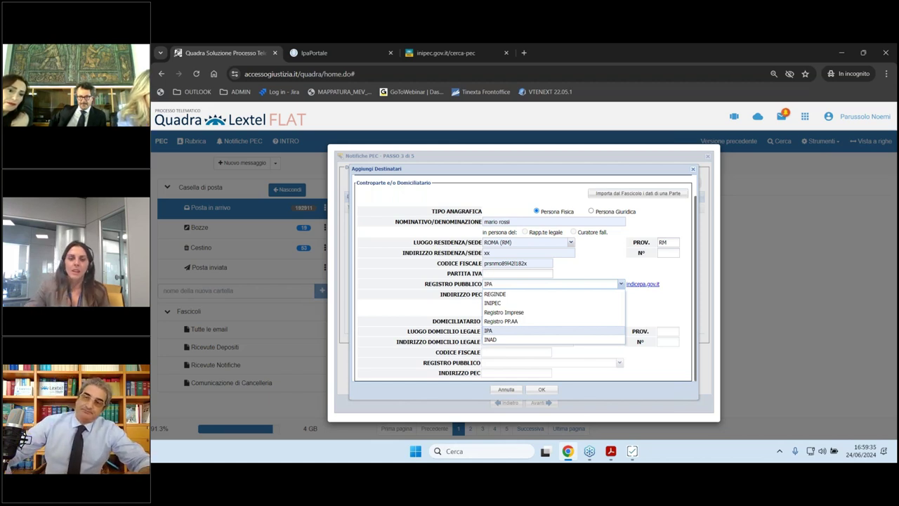
Set the register to REGINDE, fill the suggested PEC address, add the recipient, and advance to step 4
left_click(530, 294)
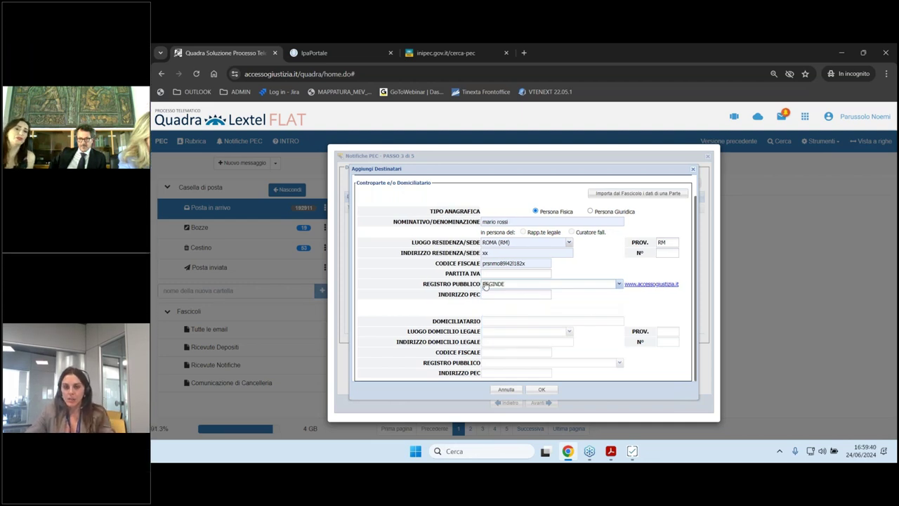
left_click(512, 294)
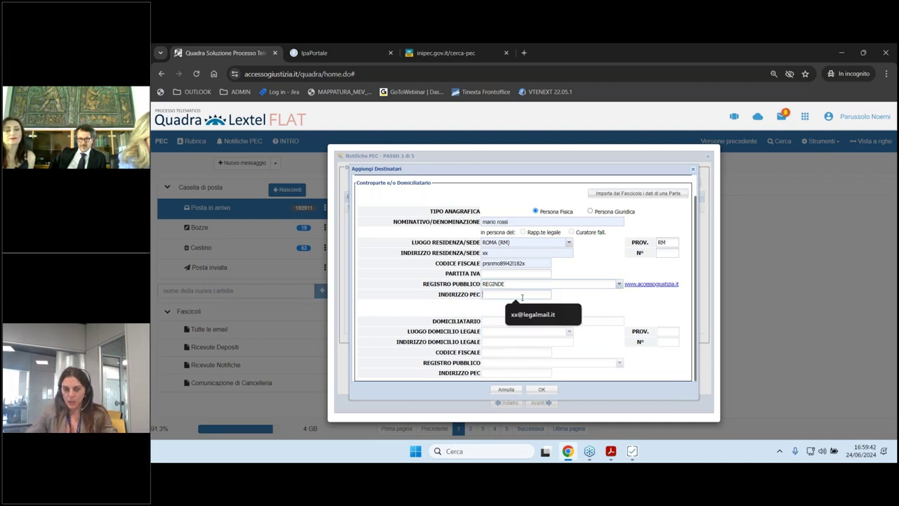
left_click(565, 314)
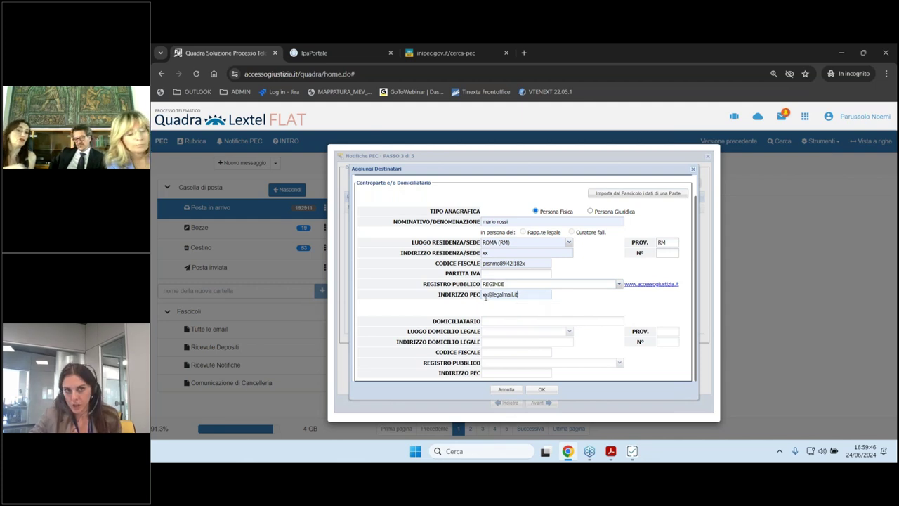
left_click(543, 389)
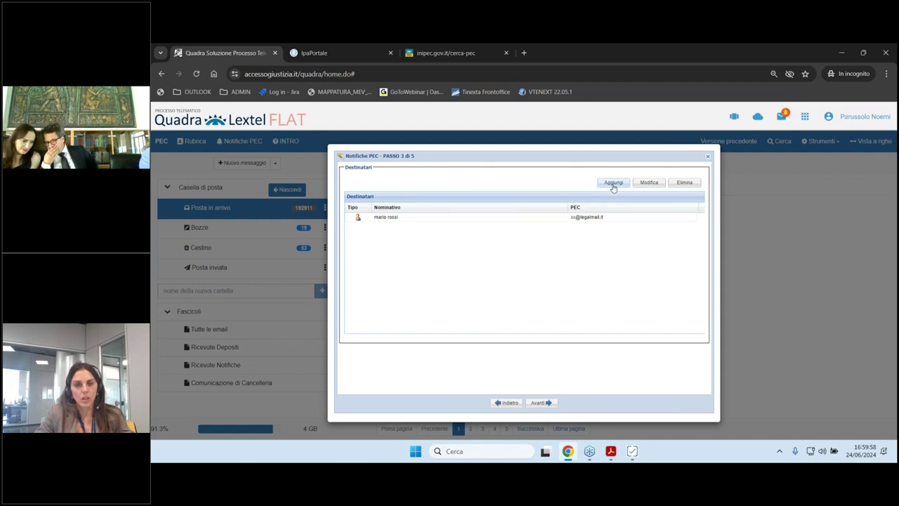
left_click(538, 402)
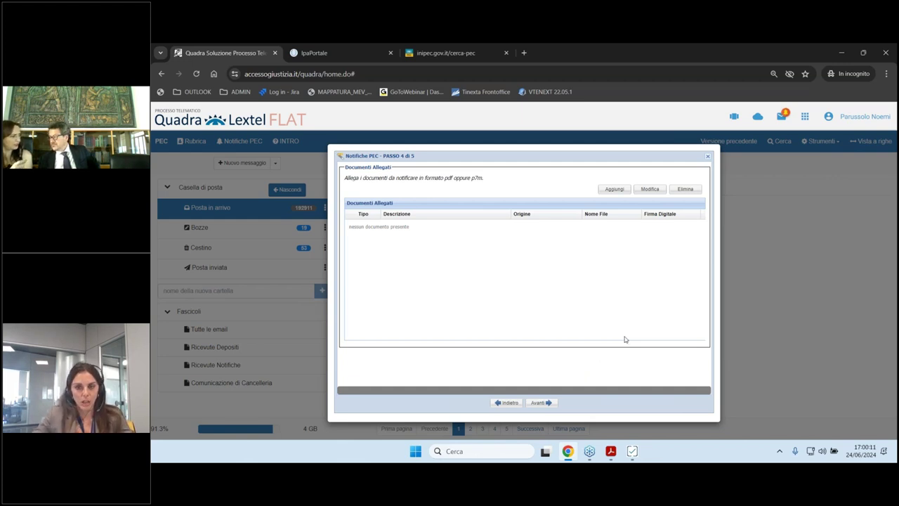
Start an Atto/Provvedimento attachment described 'test', then view the conformity slide in Acrobat Reader
left_click(614, 188)
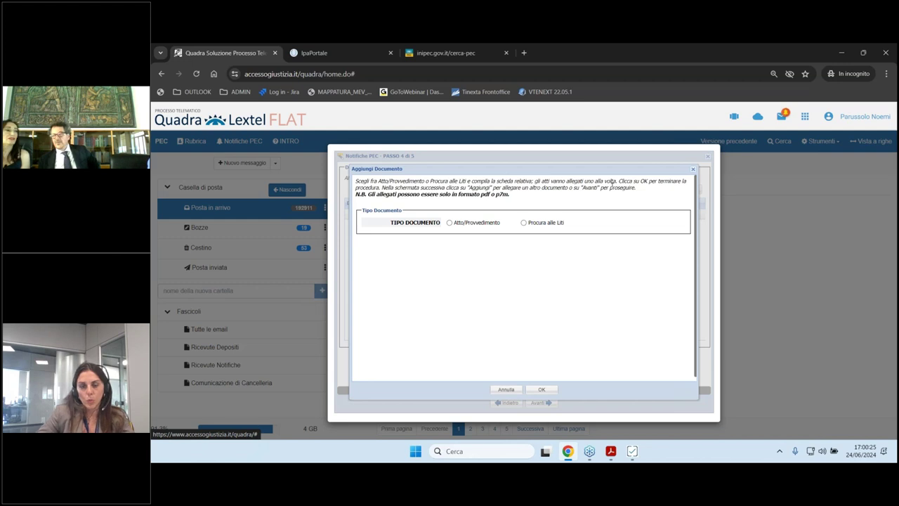
left_click(450, 222)
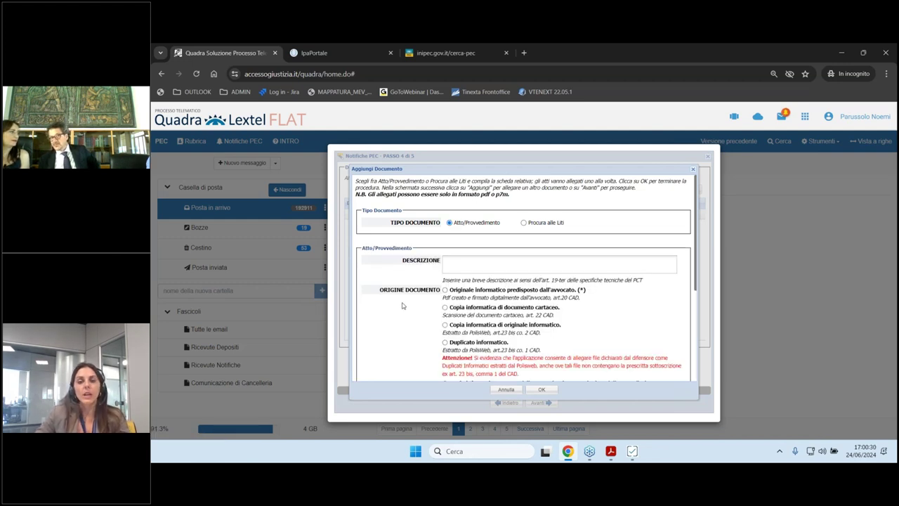
scroll(402, 306, "down", 2)
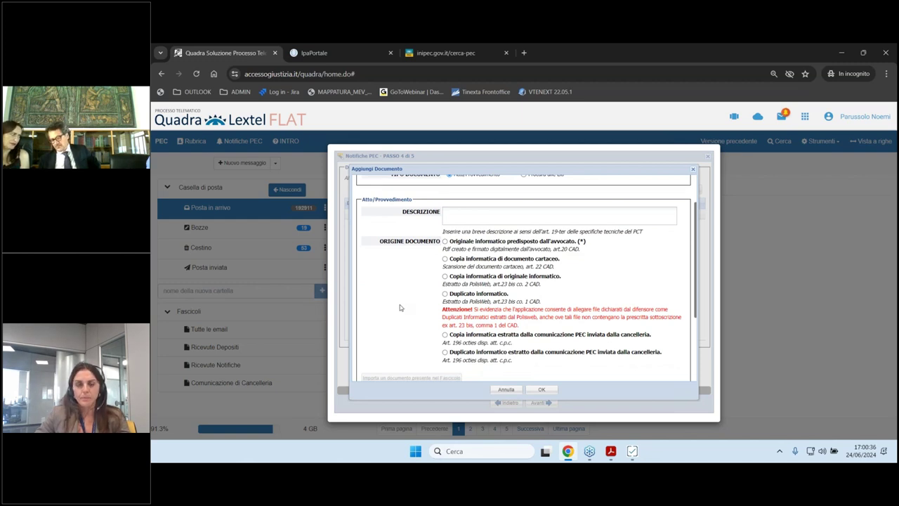
scroll(402, 306, "up", 2)
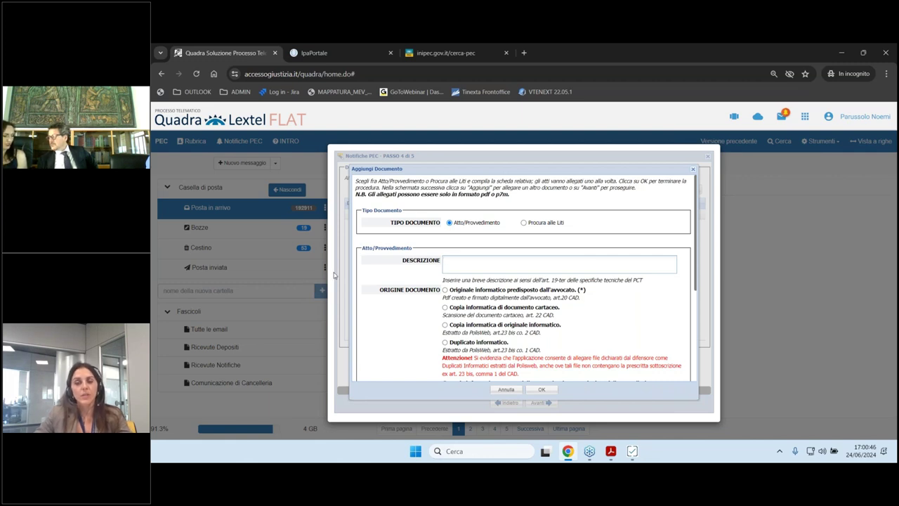
type("tes")
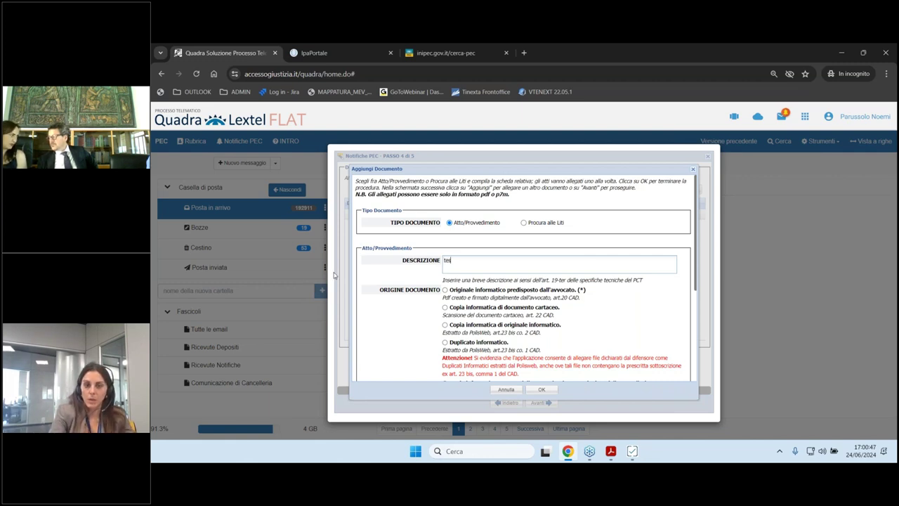
type("t")
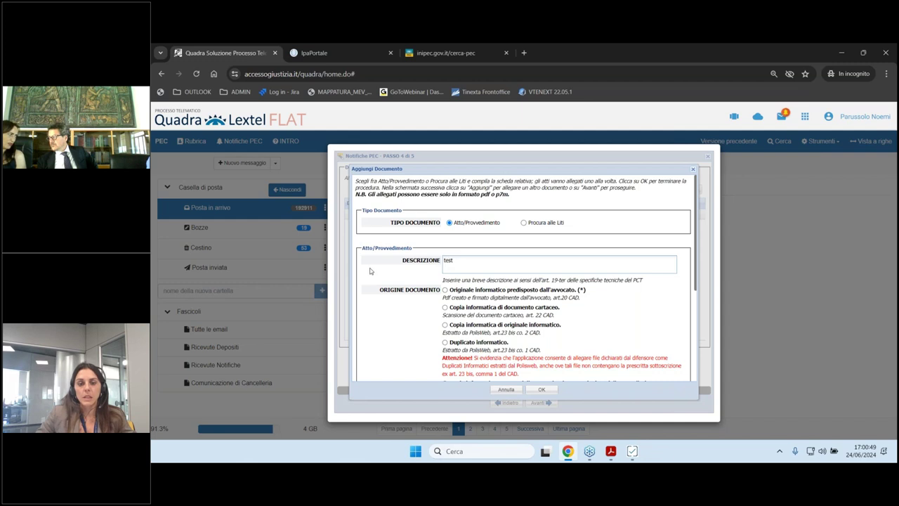
scroll(368, 271, "down", 1)
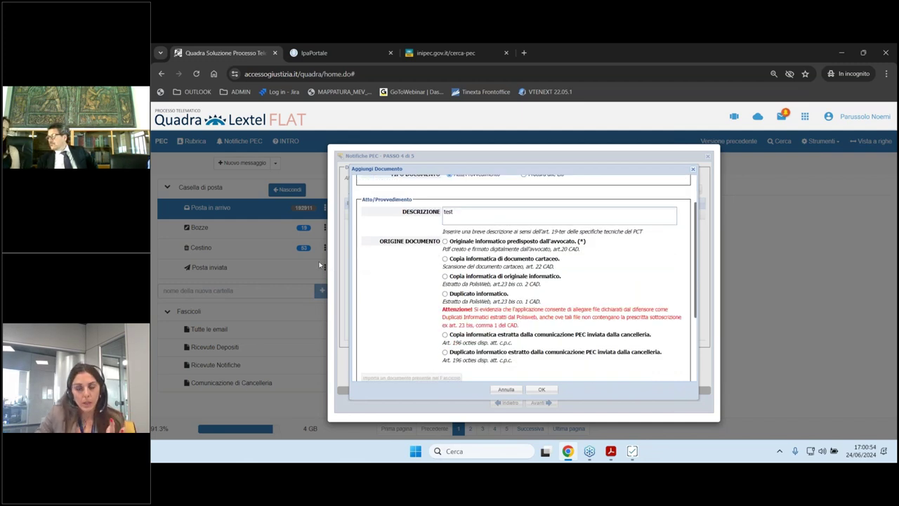
left_click(610, 451)
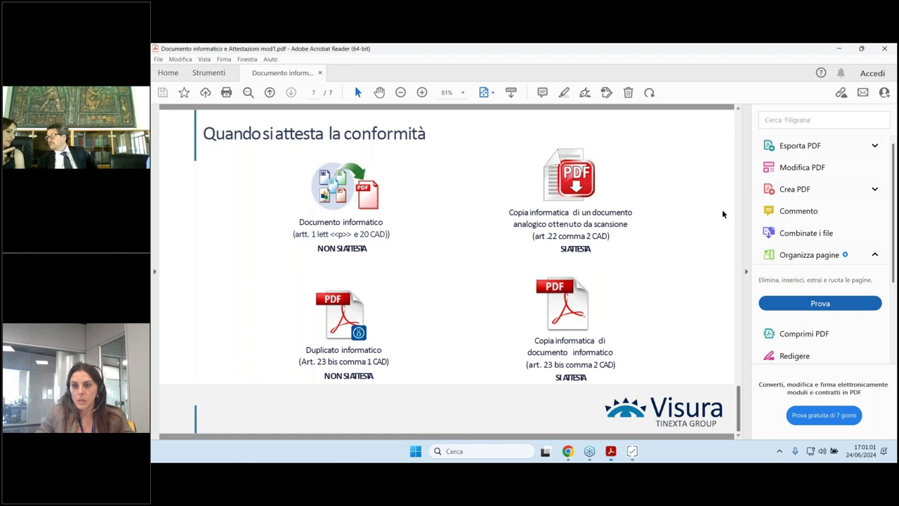
left_click(746, 273)
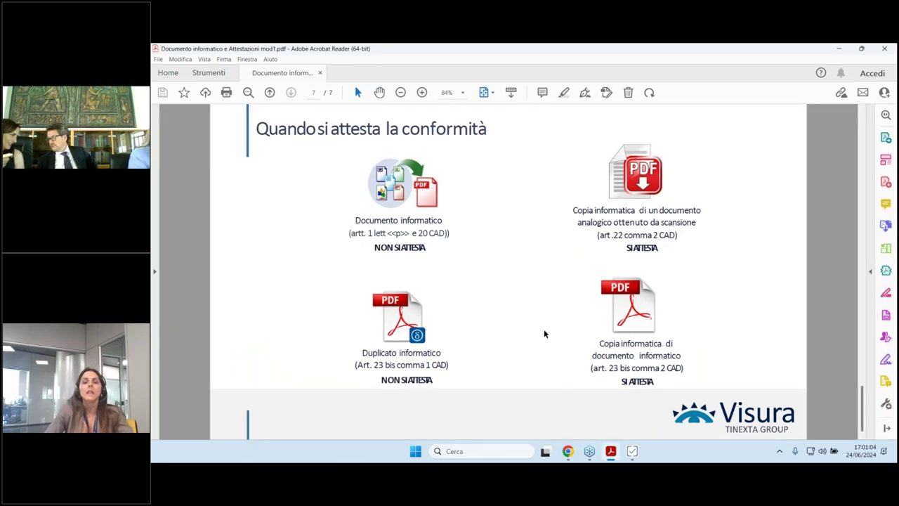
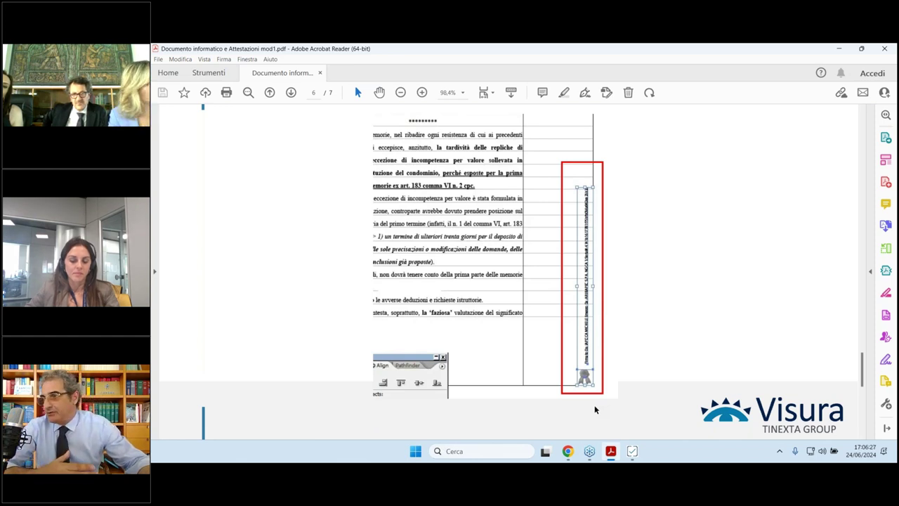
Highlight 'Duplicato informatico' in yellow on page 7 and dismiss the Share pop-up
scroll(594, 405, "down", 2)
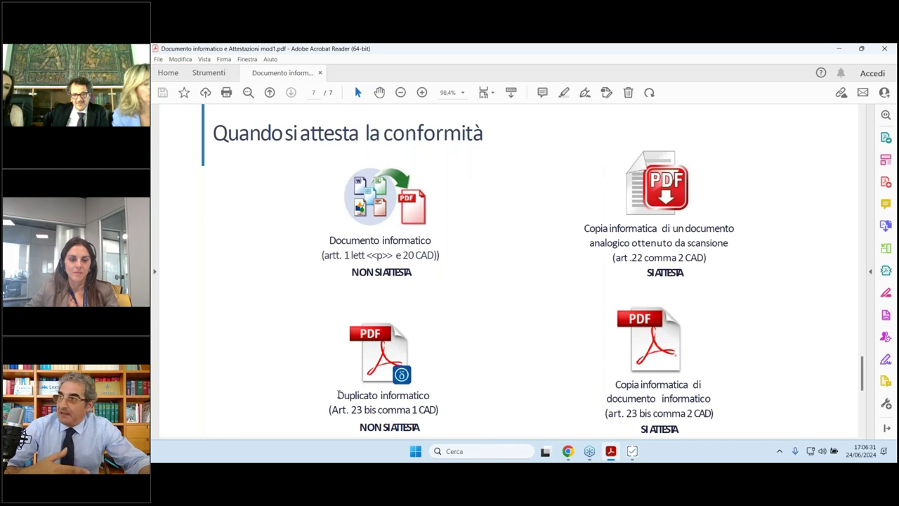
left_click_drag(339, 395, 458, 427)
left_click(306, 414)
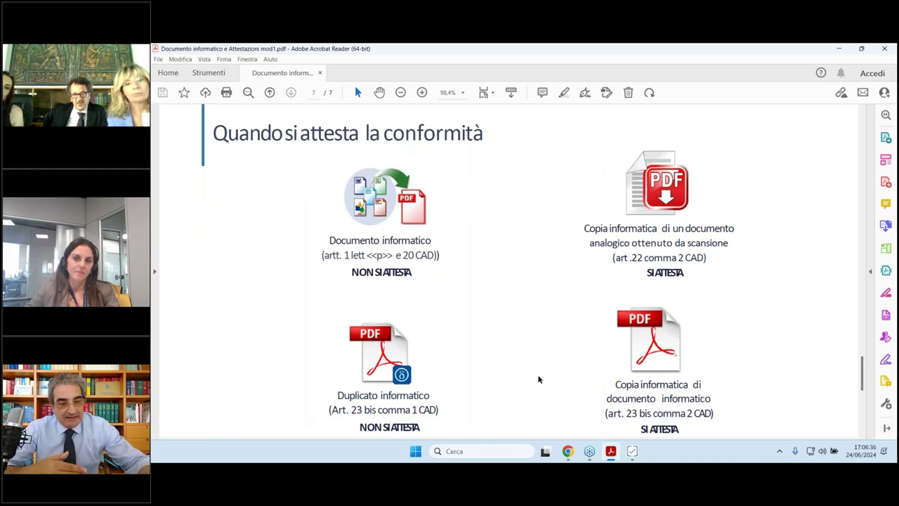
scroll(549, 388, "down", 2)
scroll(549, 388, "down", 1)
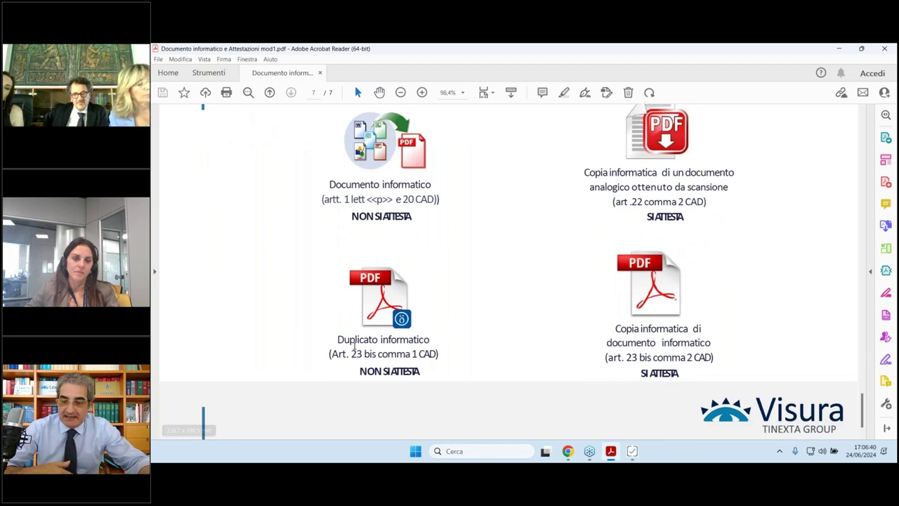
left_click_drag(338, 339, 429, 339)
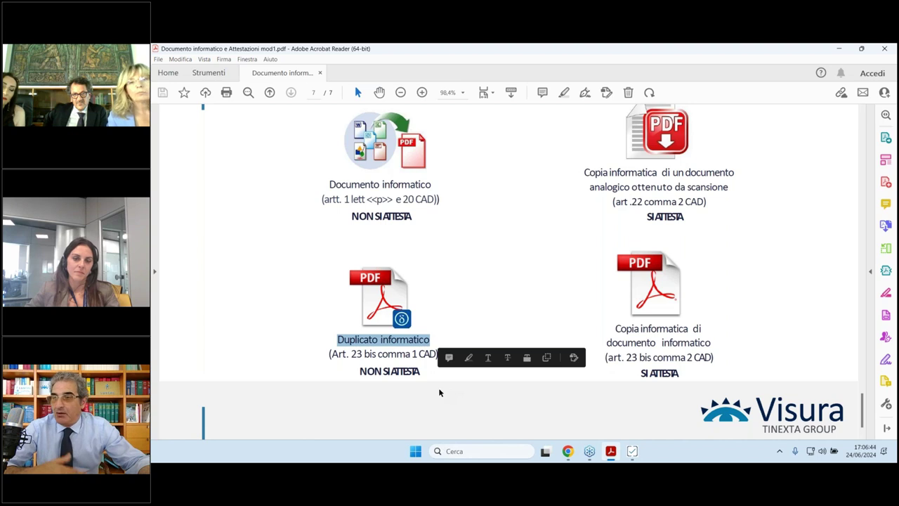
left_click(468, 356)
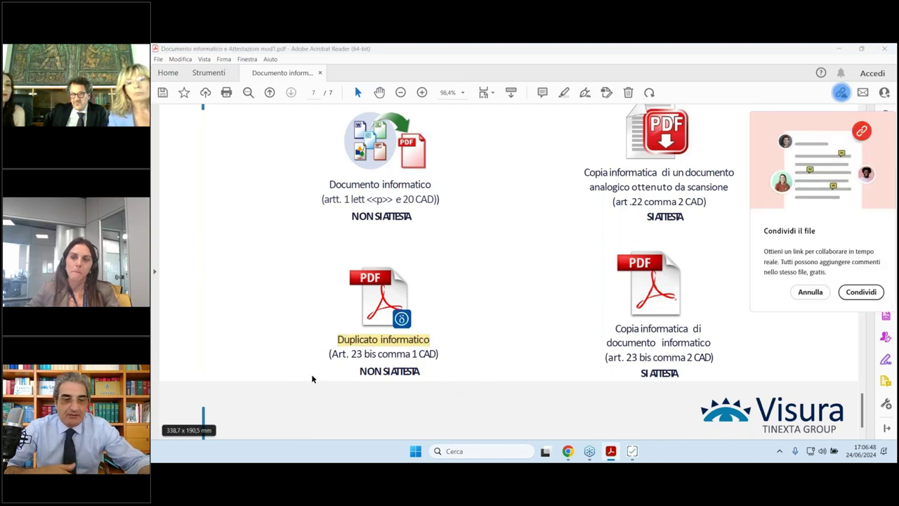
left_click(809, 291)
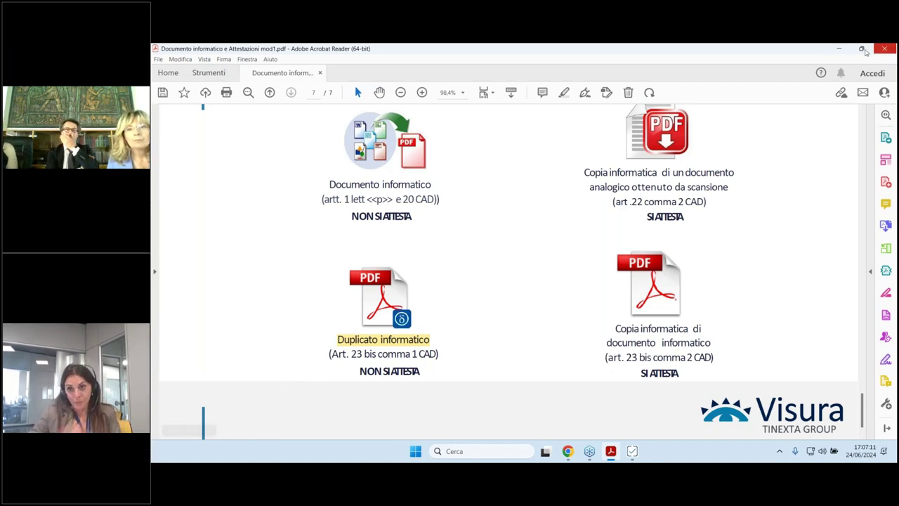
Back in Quadra, choose origin 'Originale informatico predisposto dall'avvocato' and start attaching the act file
left_click(841, 49)
scroll(455, 289, "down", 1)
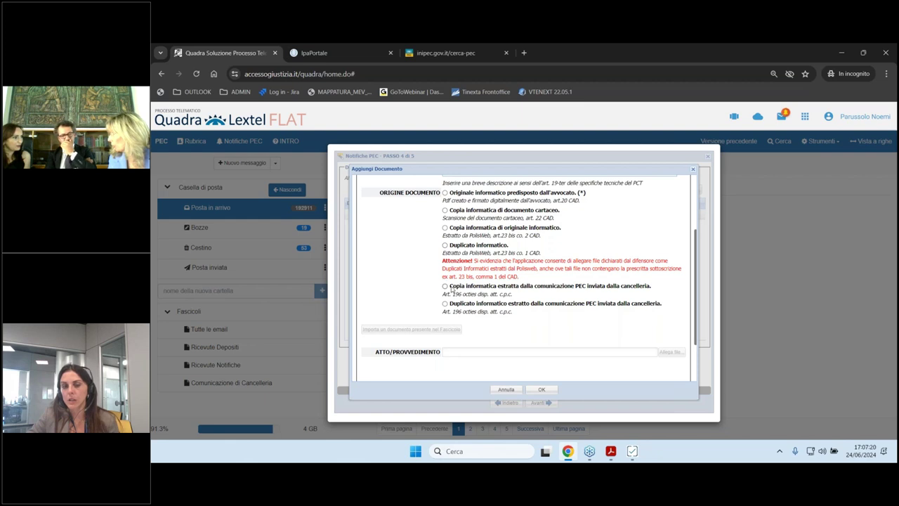
left_click_drag(452, 288, 647, 288)
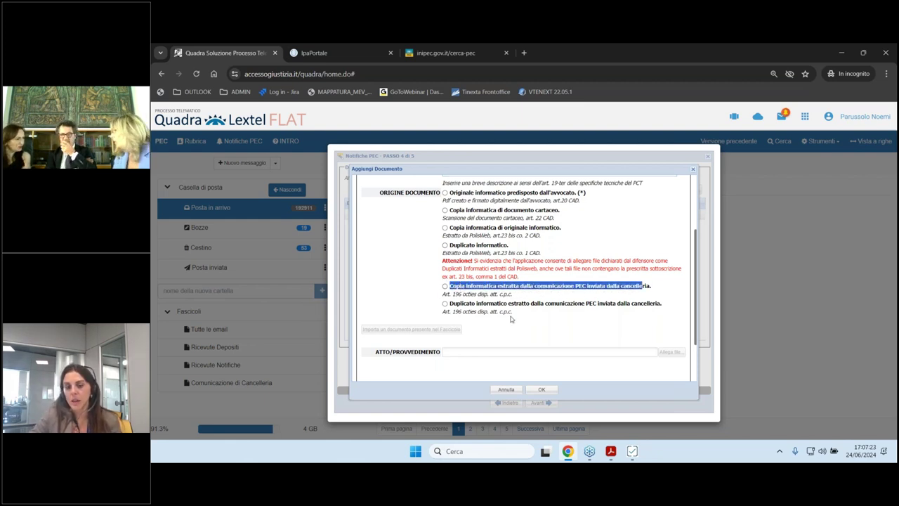
left_click(455, 307)
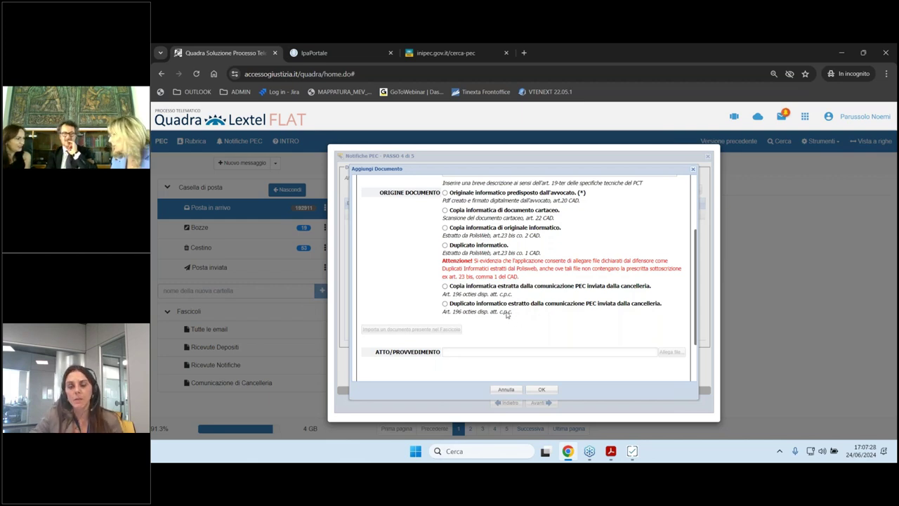
scroll(507, 315, "up", 1)
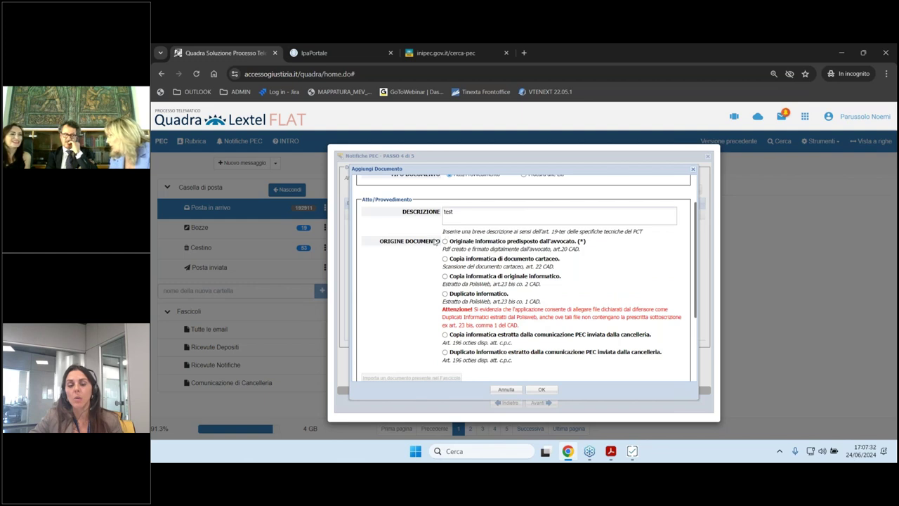
left_click(445, 241)
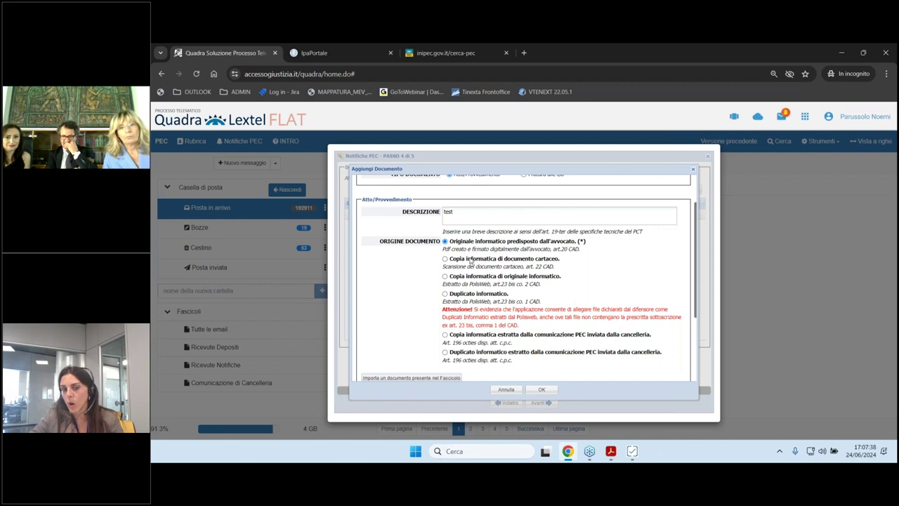
scroll(473, 263, "down", 1)
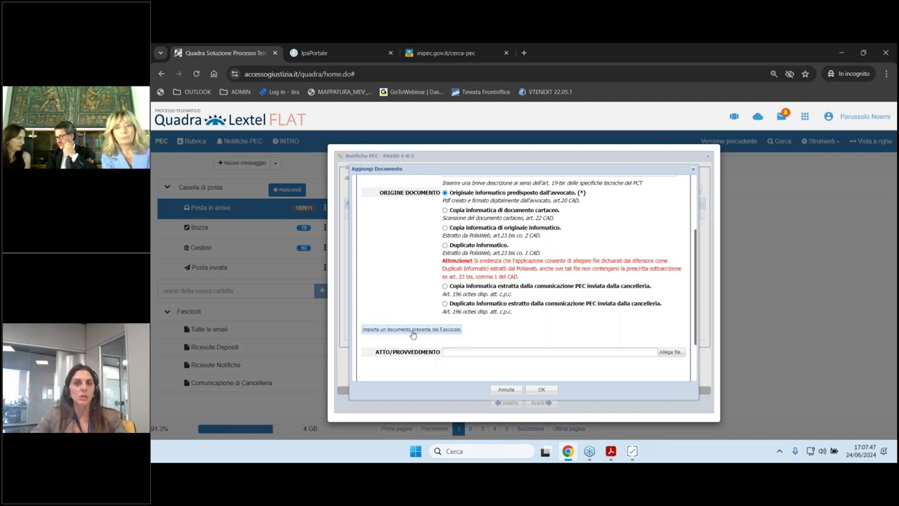
left_click(671, 351)
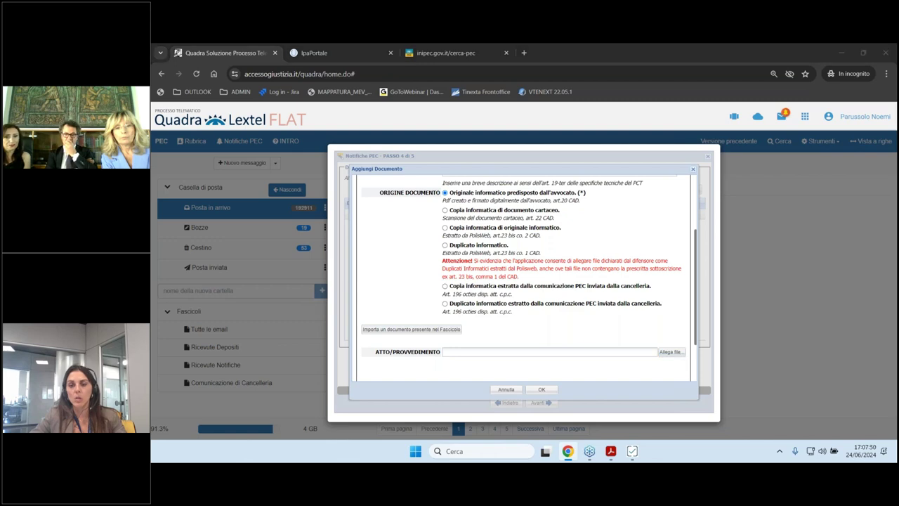
Pick Atto_di_citazione.pdf from Desktop\Notifiche_UNEP\parte as the act file
scroll(373, 211, "down", 5)
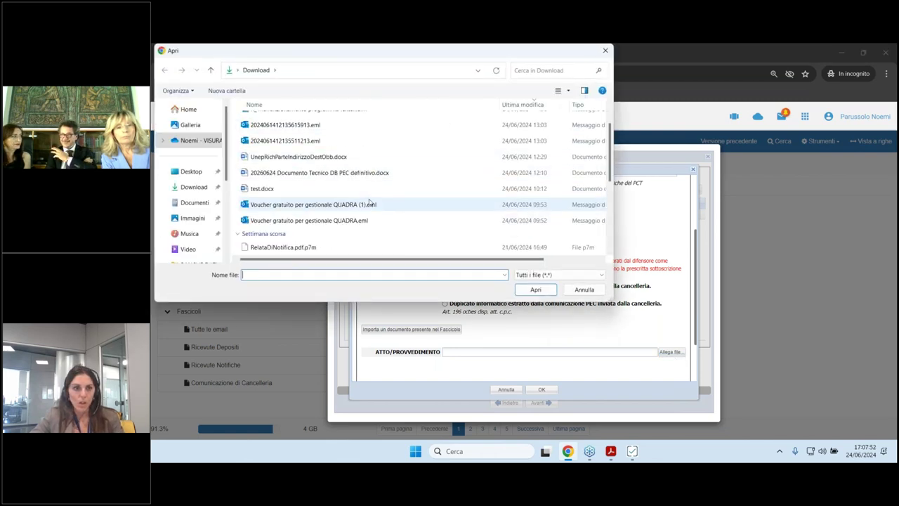
scroll(362, 212, "down", 1)
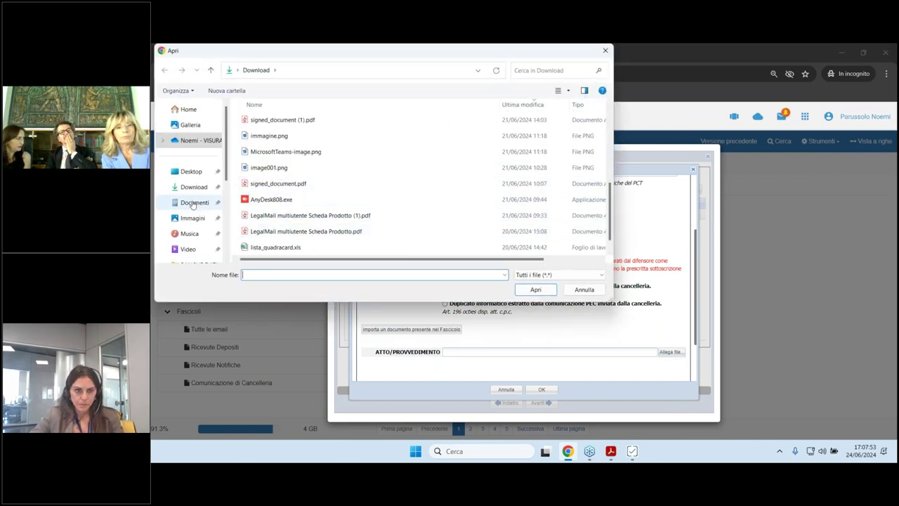
left_click(191, 171)
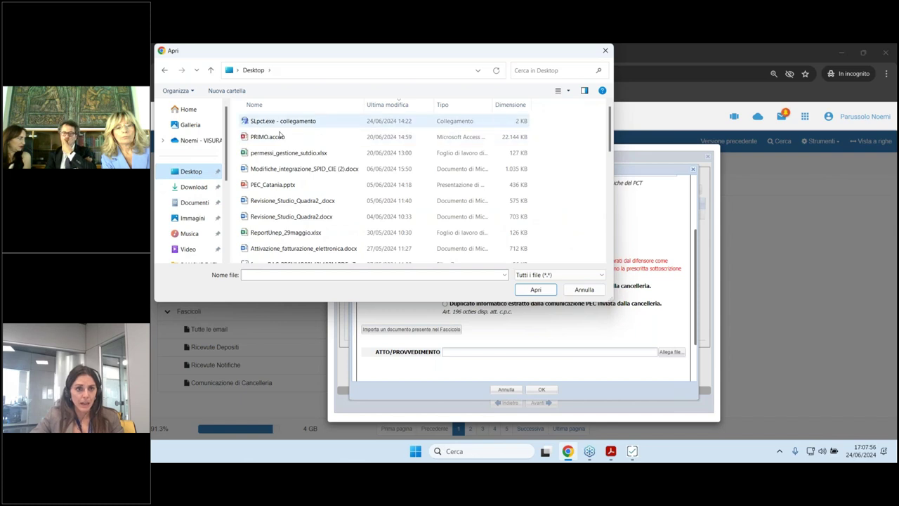
scroll(287, 186, "down", 3)
scroll(287, 186, "down", 8)
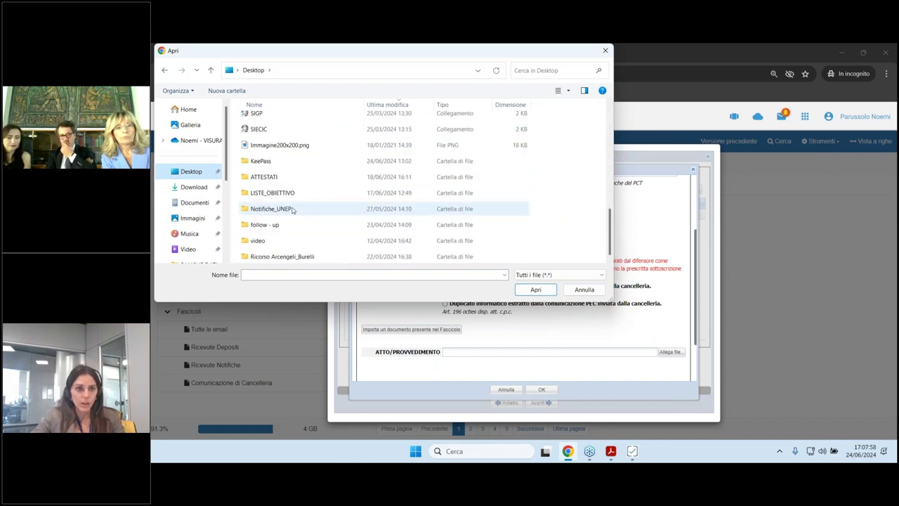
double_click(276, 208)
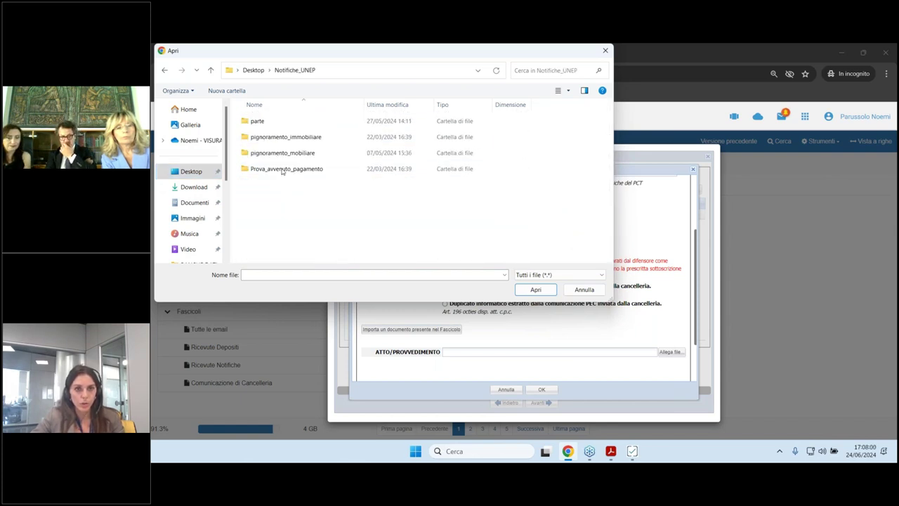
double_click(274, 126)
left_click(305, 124)
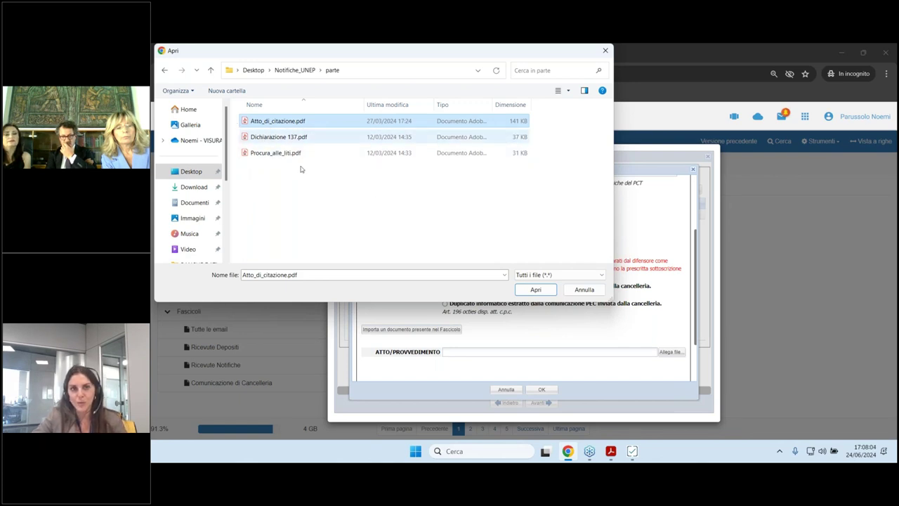
left_click(533, 290)
Confirm adding the 'test' act with Atto_di_citazione.pdf to the attachments
scroll(483, 358, "up", 5)
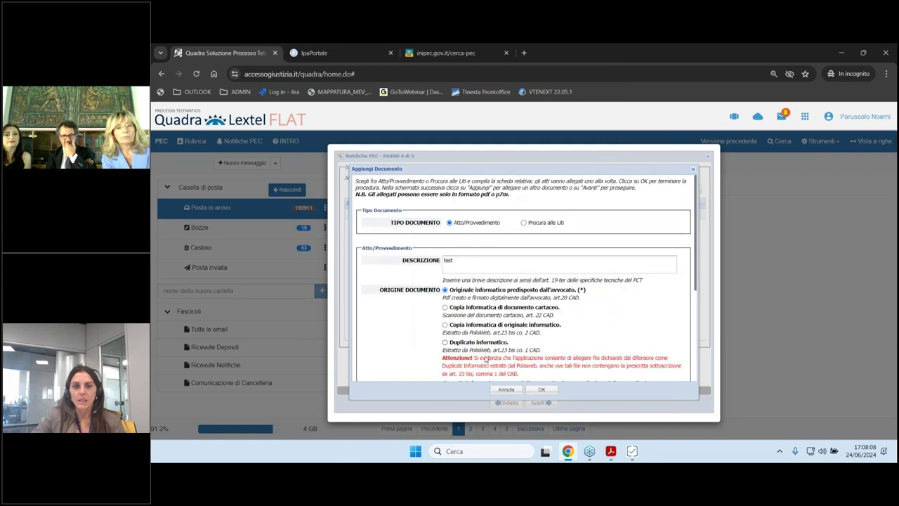
scroll(483, 358, "down", 4)
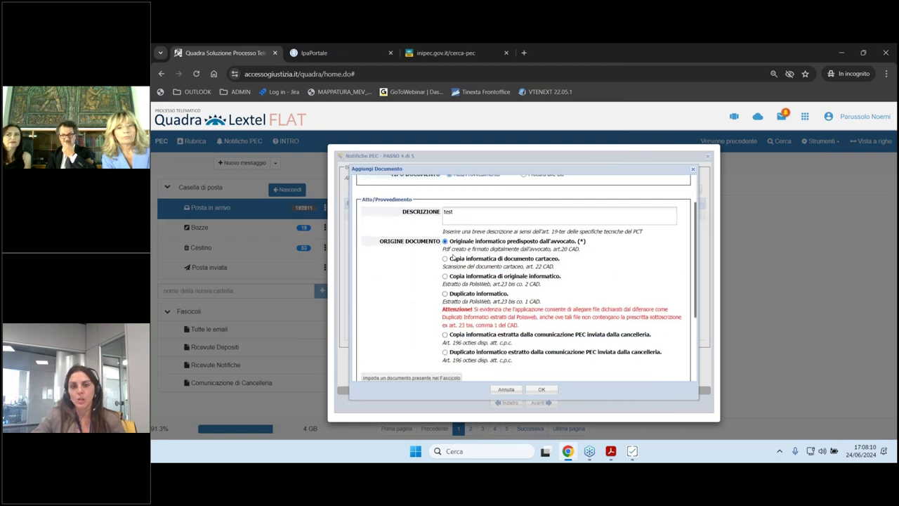
left_click(539, 391)
Add a second Atto/Provvedimento document using Dichiarazione 137.pdf as its file
left_click(615, 189)
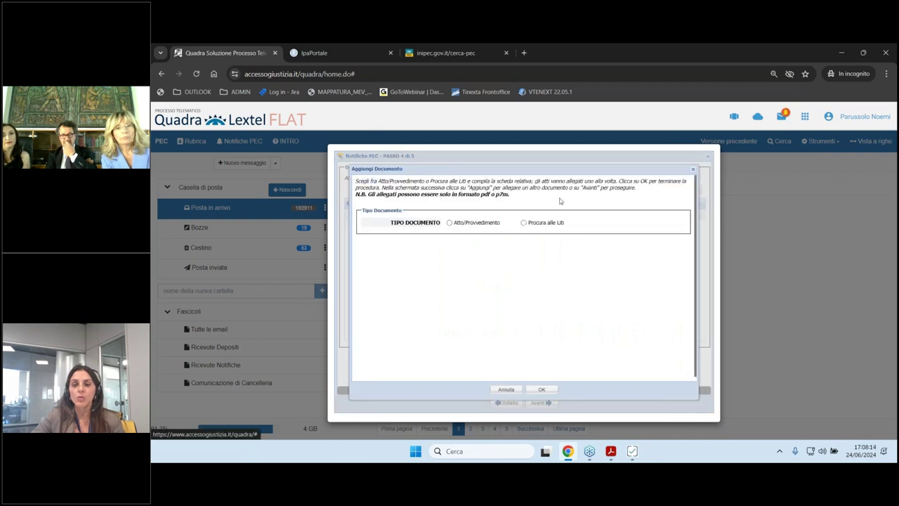
left_click(462, 224)
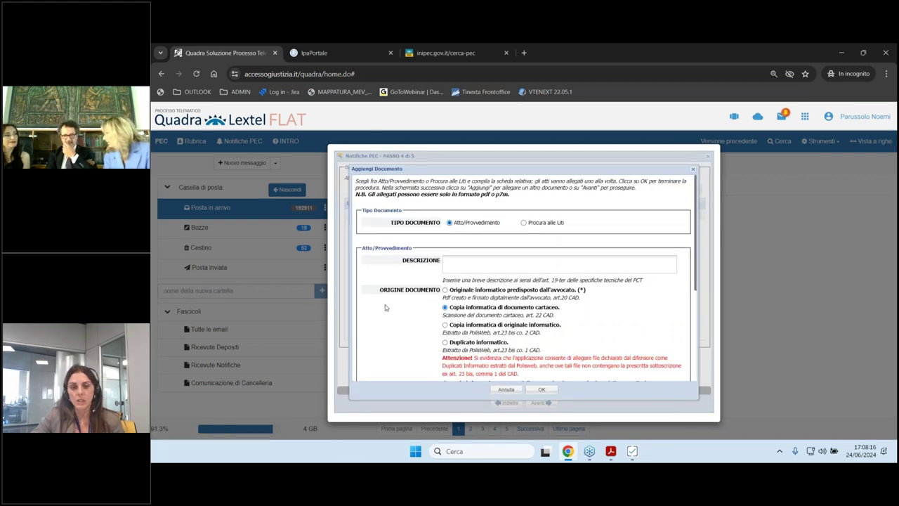
scroll(452, 327, "down", 3)
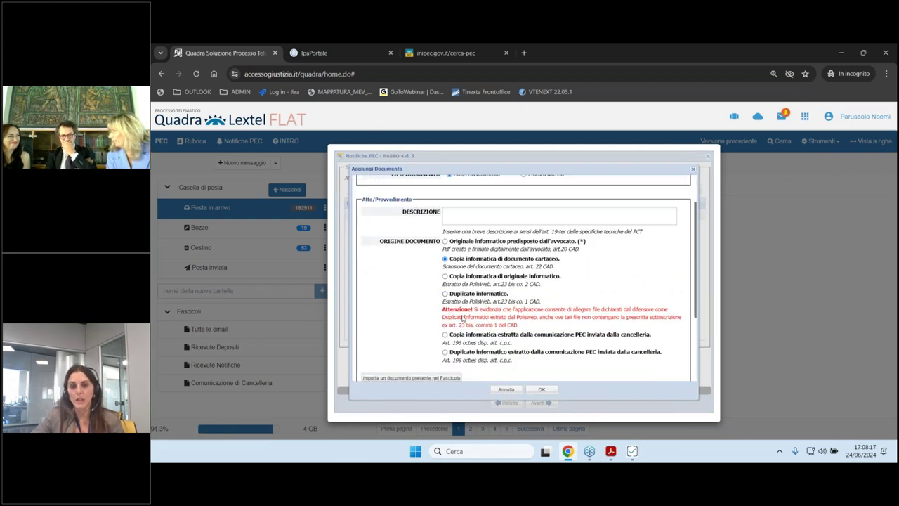
scroll(517, 330, "down", 1)
scroll(632, 316, "up", 1)
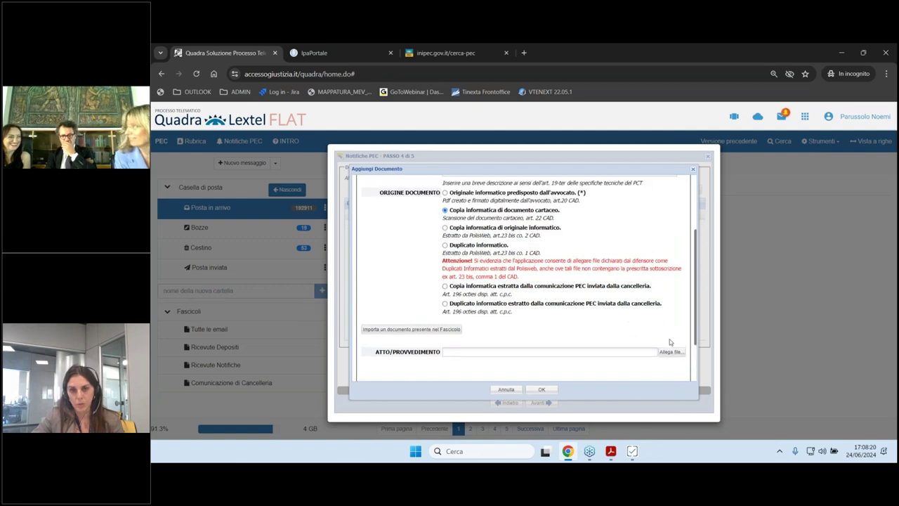
left_click(672, 353)
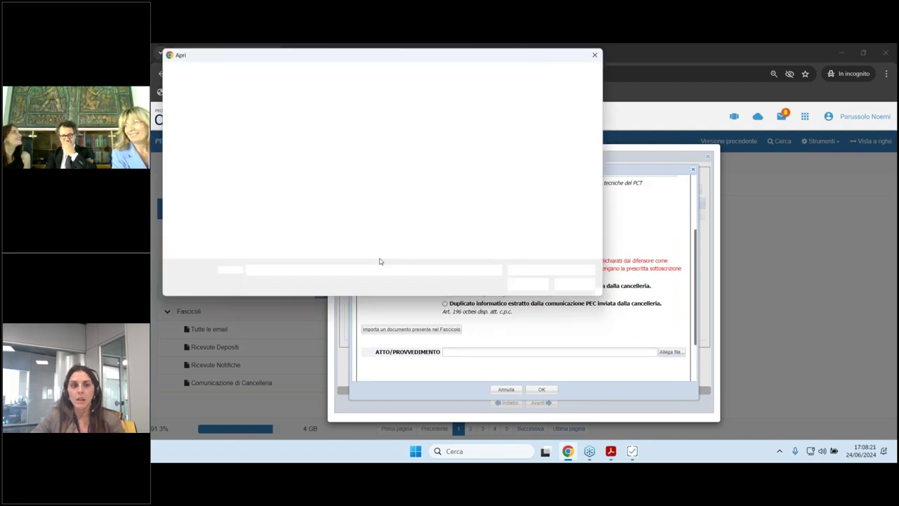
left_click(284, 137)
left_click(535, 290)
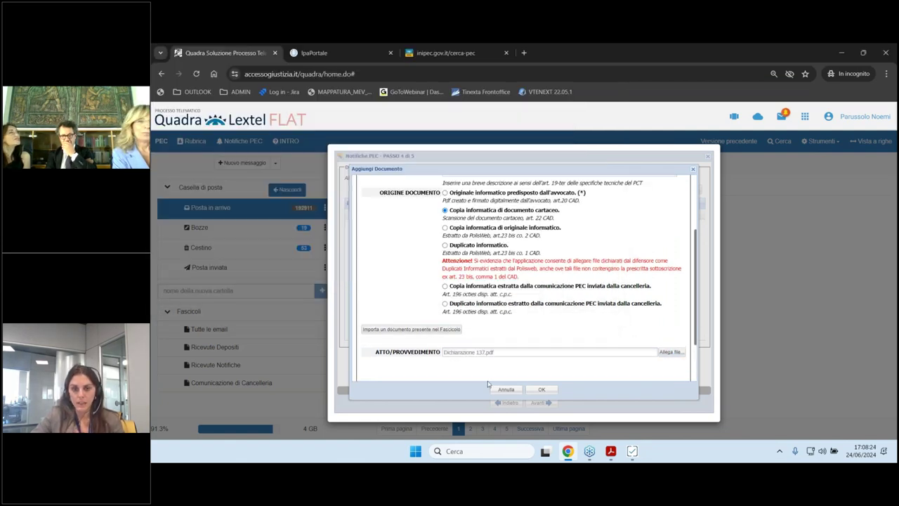
Give the second document the description 'test2' and save it
left_click(545, 393)
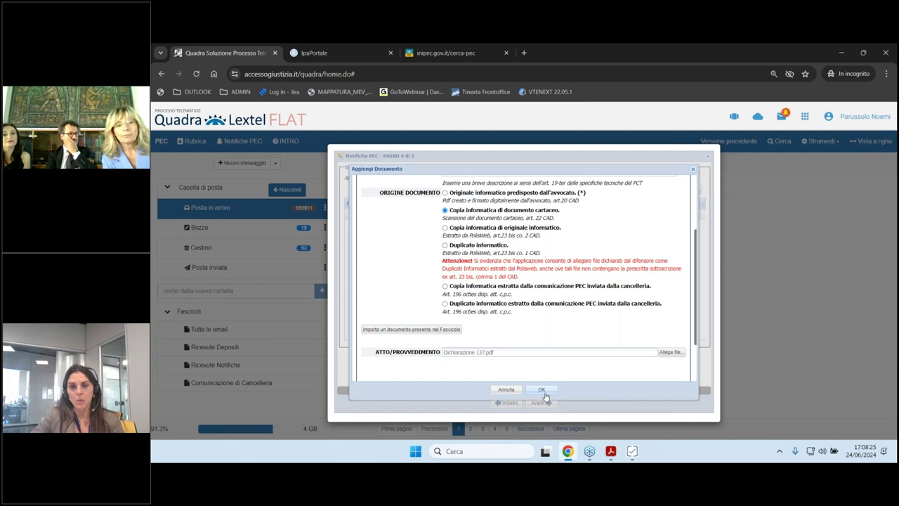
left_click(524, 292)
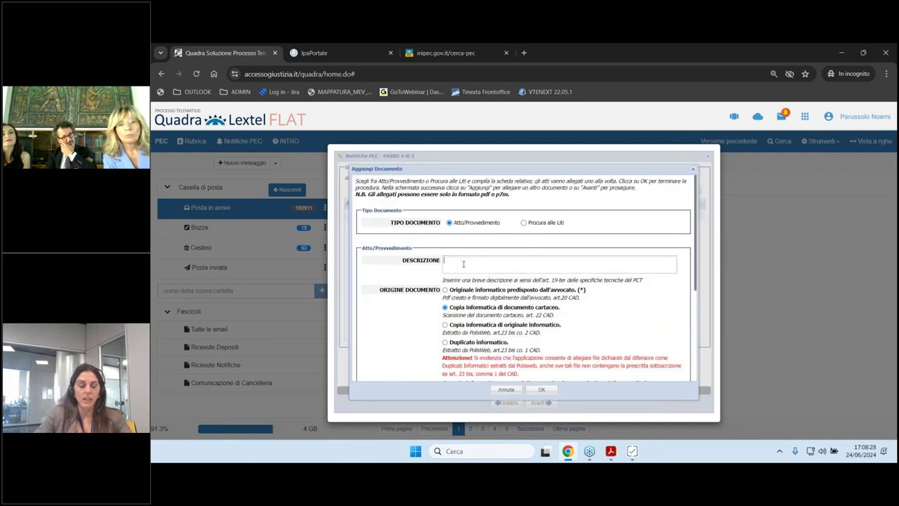
type("test2")
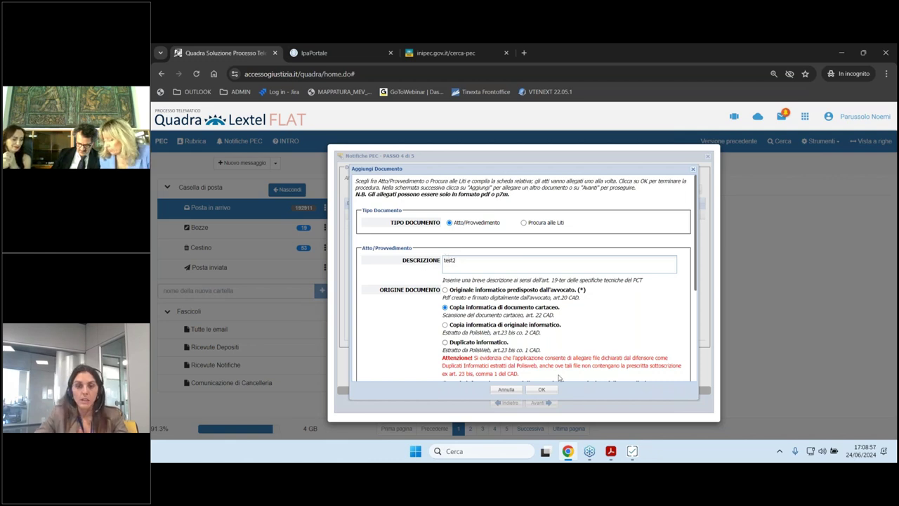
left_click(545, 390)
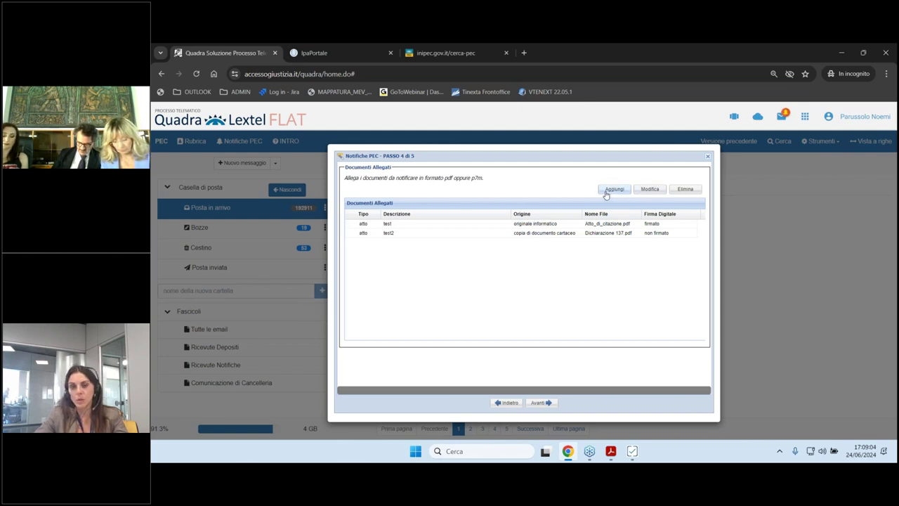
Advance to PASSO 5 di 5 and point out the relata's opening declaration and client details
left_click(541, 403)
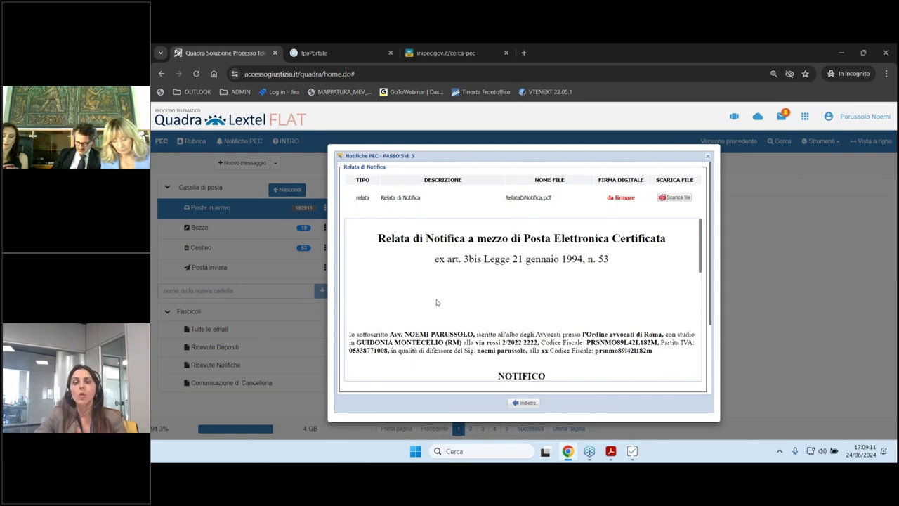
scroll(439, 303, "down", 2)
scroll(446, 304, "up", 2)
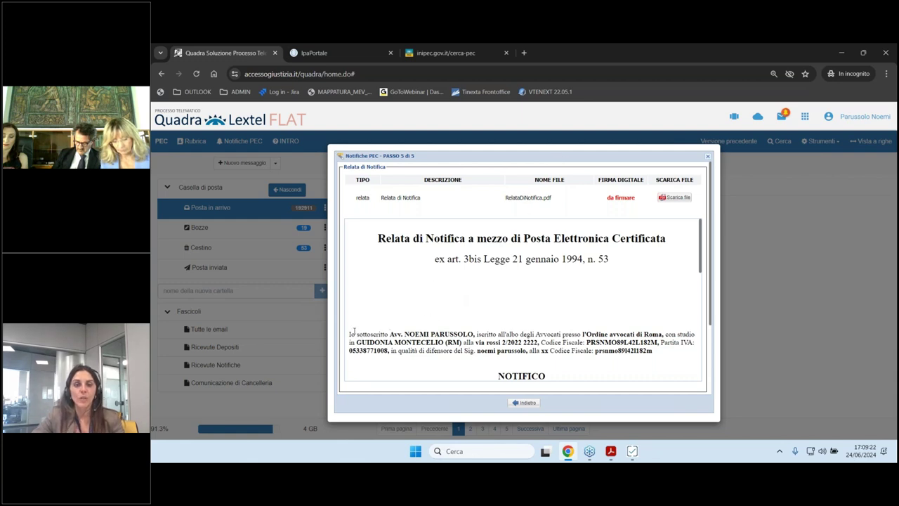
left_click_drag(350, 335, 524, 335)
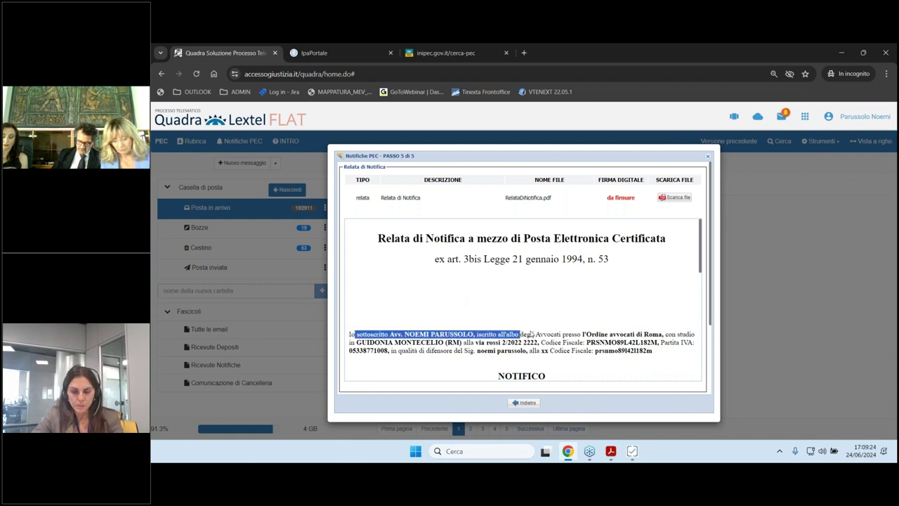
left_click_drag(405, 350, 654, 349)
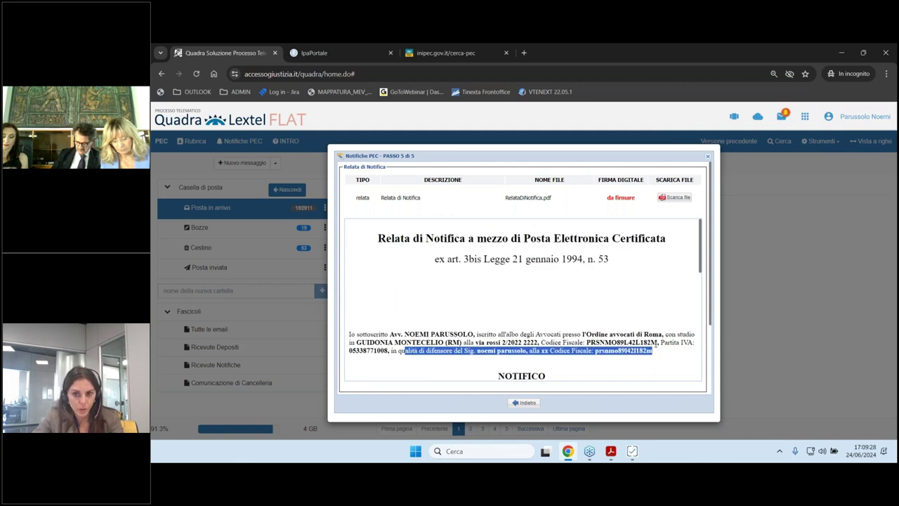
Point out the listed attachments test and test2 and the recipient's PEC address lines
scroll(649, 342, "down", 3)
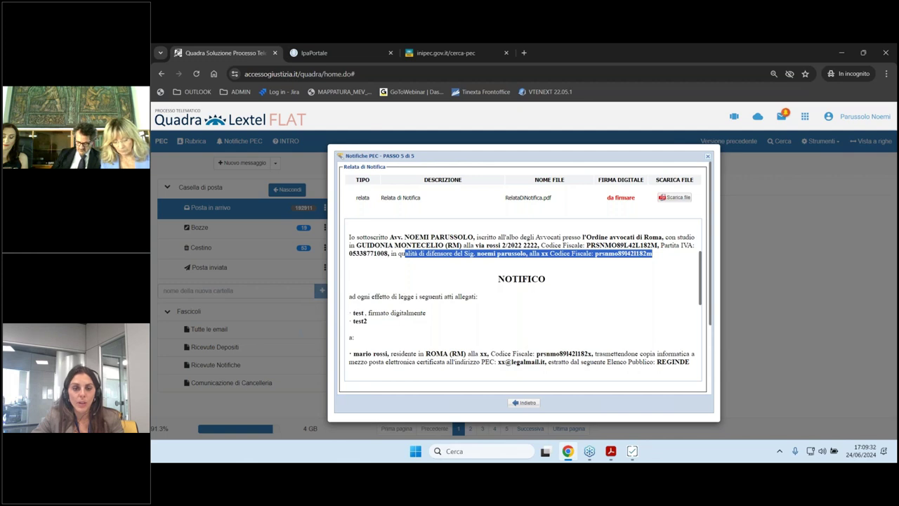
mouse_move(356, 313)
left_mouse_down()
mouse_move(435, 316)
mouse_move(352, 315)
left_mouse_up()
left_click(435, 316)
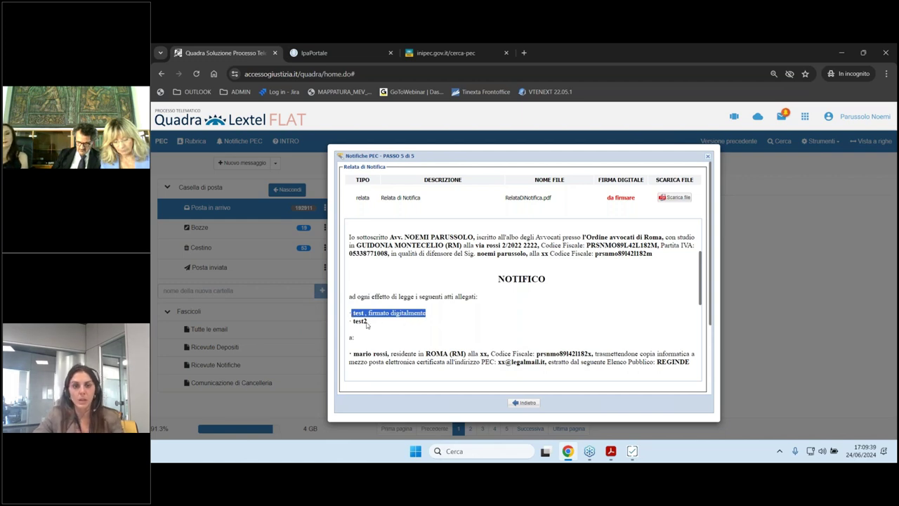
left_click_drag(352, 322, 679, 333)
scroll(369, 323, "down", 1)
left_click(621, 338)
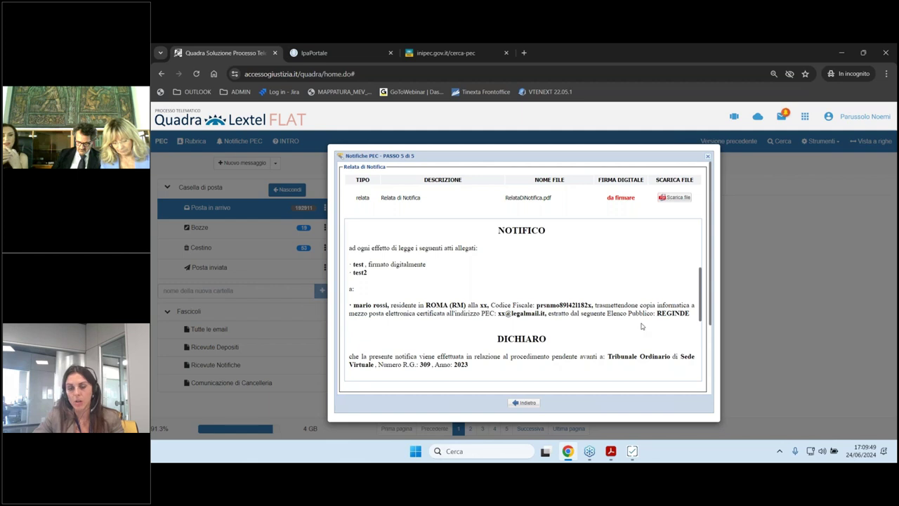
scroll(640, 325, "down", 3)
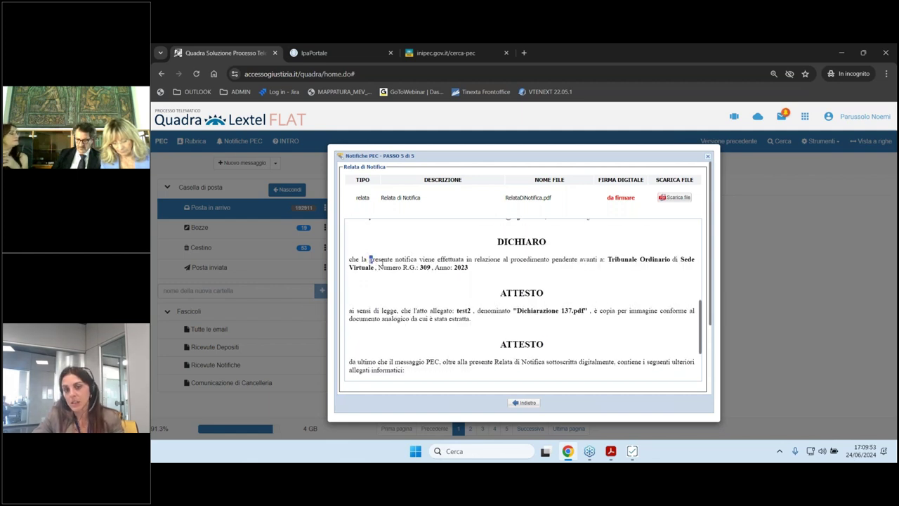
double_click(379, 259)
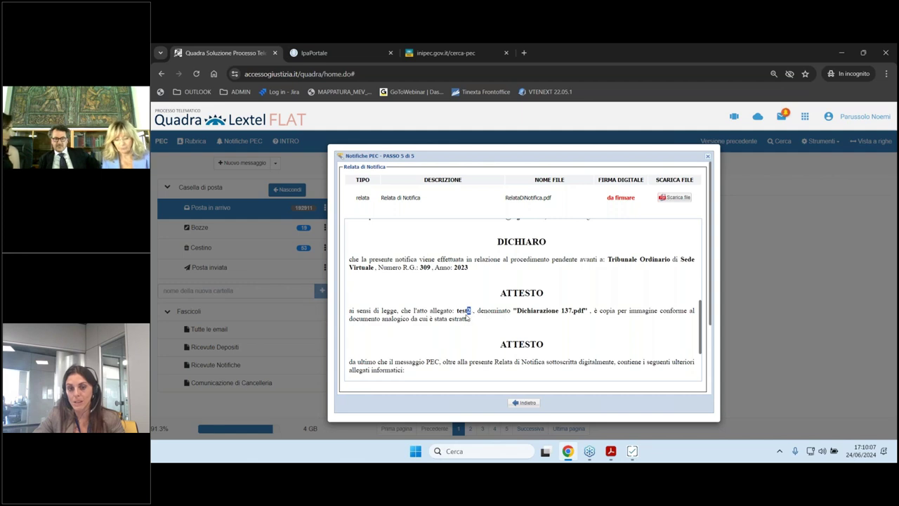
left_click_drag(471, 310, 456, 310)
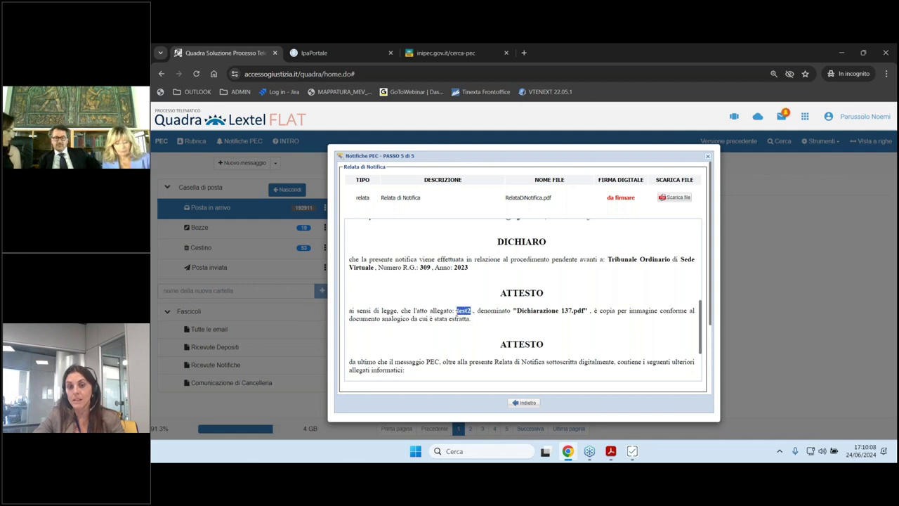
left_click(529, 313)
left_click_drag(585, 311, 523, 312)
left_click(645, 336)
left_click_drag(599, 311, 678, 311)
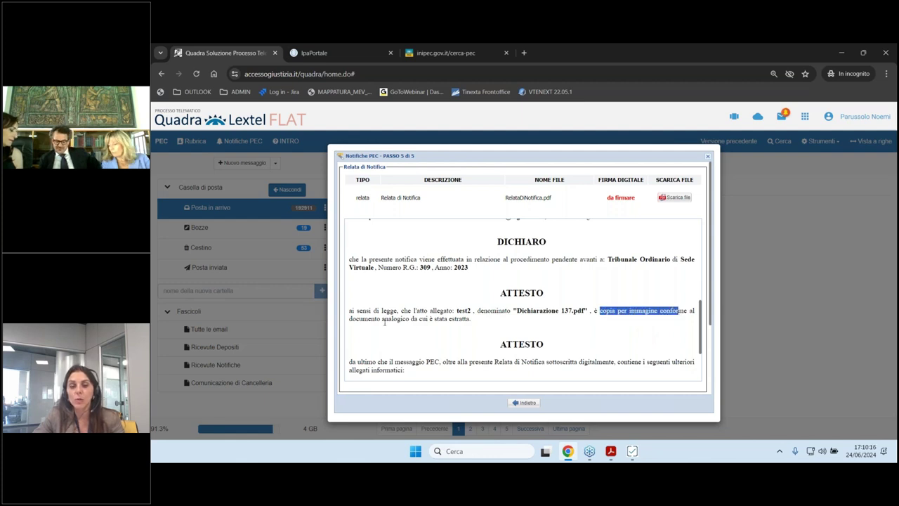
left_click(460, 310)
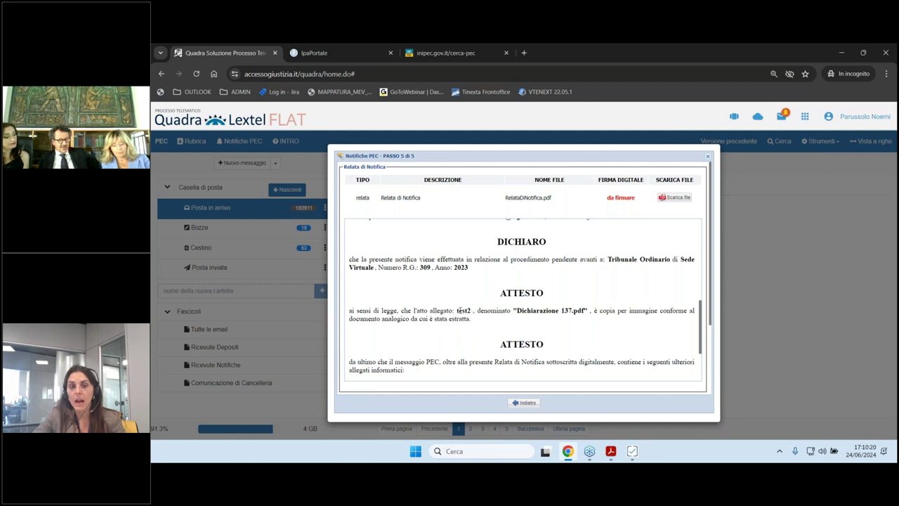
mouse_move(457, 310)
left_mouse_down()
mouse_move(470, 311)
mouse_move(461, 310)
left_mouse_up()
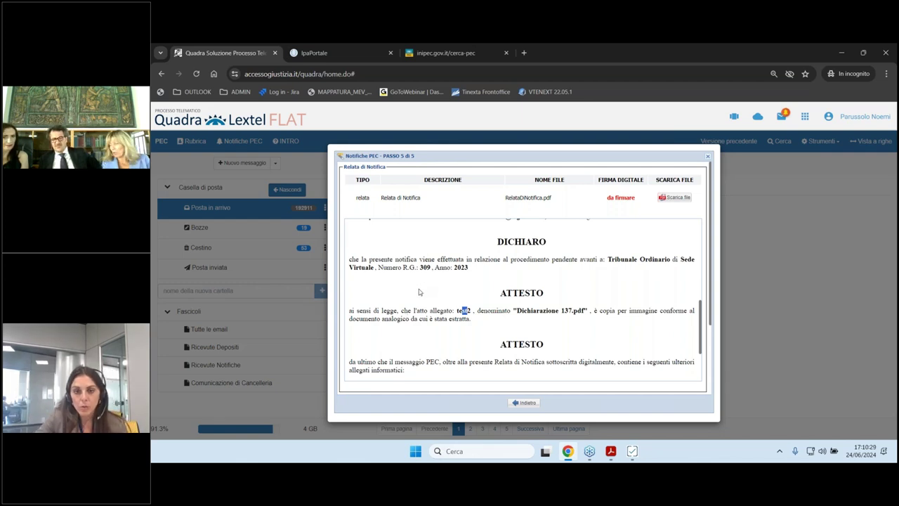
scroll(419, 291, "up", 3)
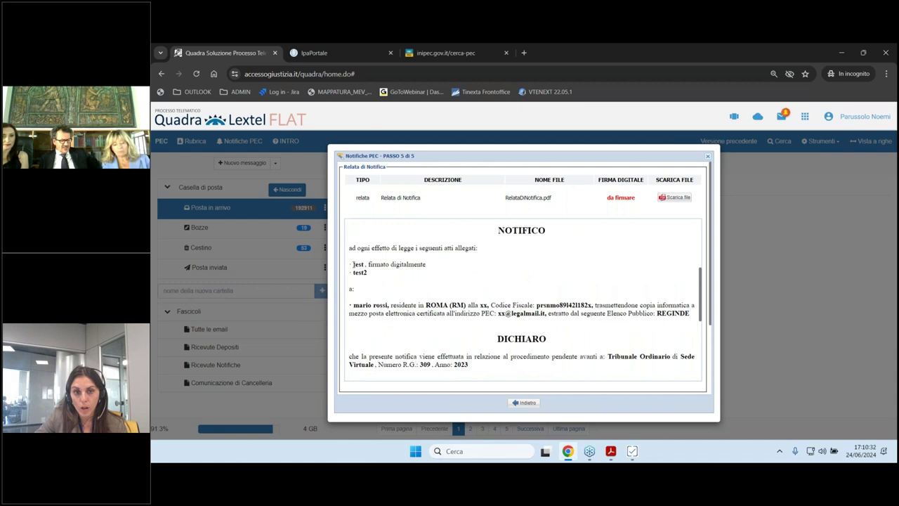
left_click_drag(353, 264, 363, 265)
scroll(393, 309, "down", 5)
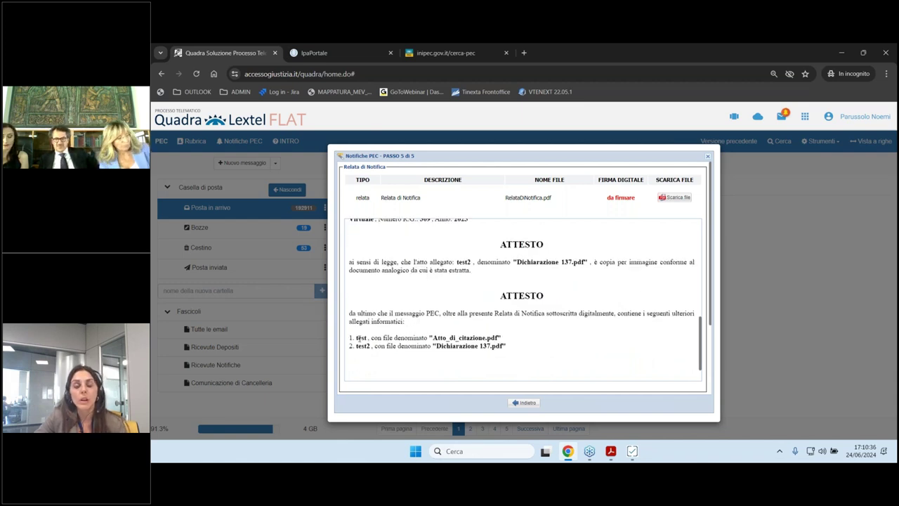
left_click_drag(358, 337, 382, 338)
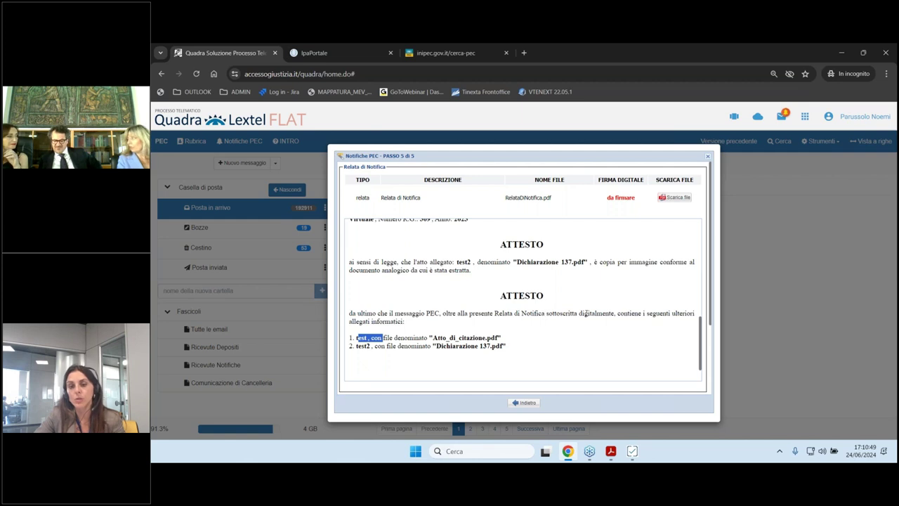
left_click_drag(624, 313, 684, 313)
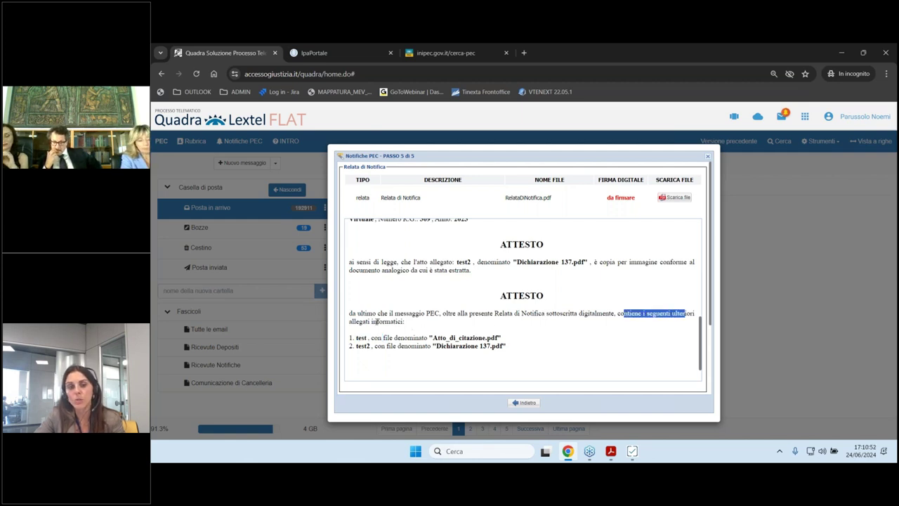
left_click_drag(377, 321, 404, 321)
scroll(439, 334, "down", 1)
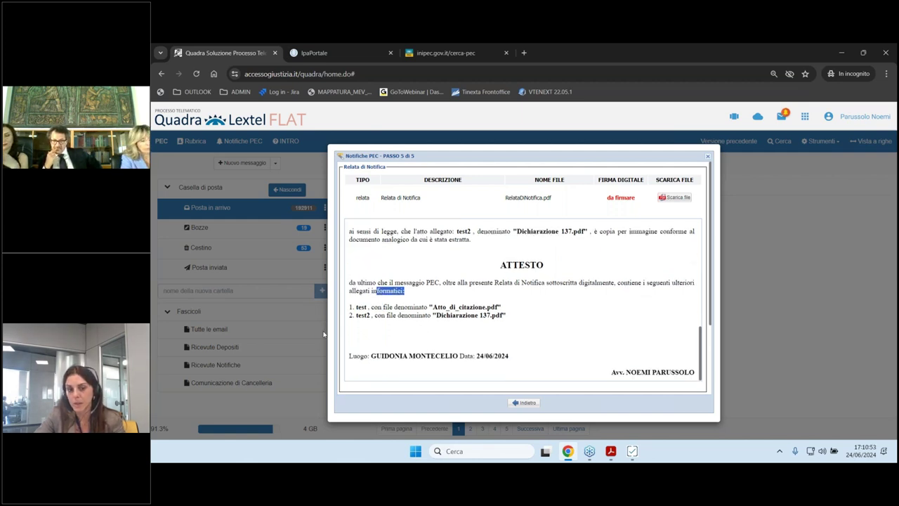
left_click_drag(618, 372, 690, 373)
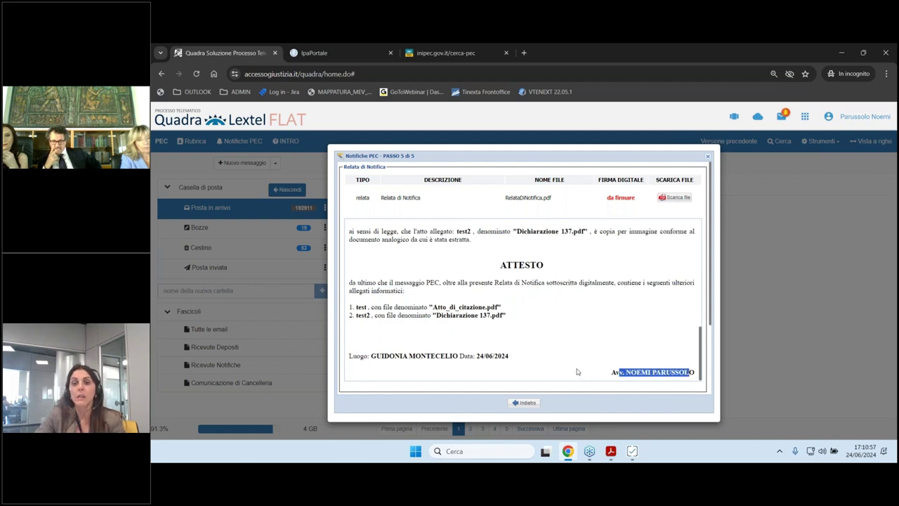
scroll(501, 345, "up", 1)
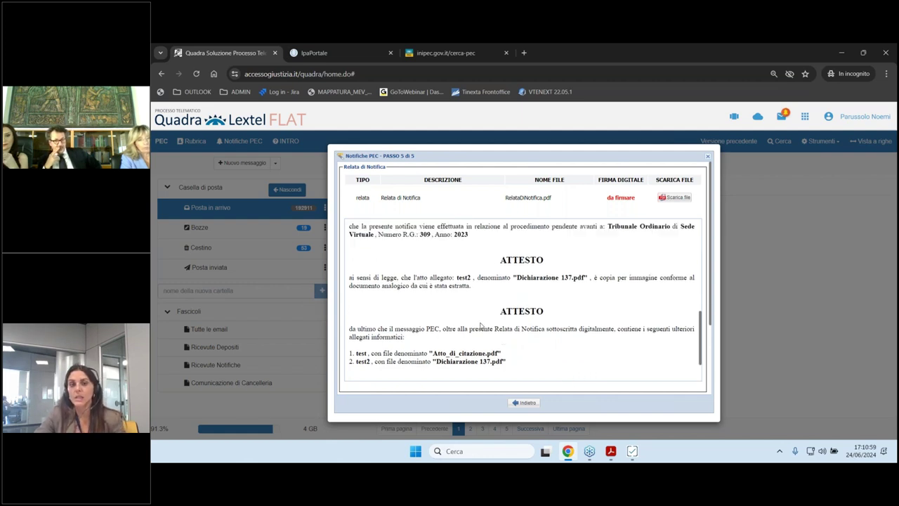
left_click_drag(350, 281, 397, 280)
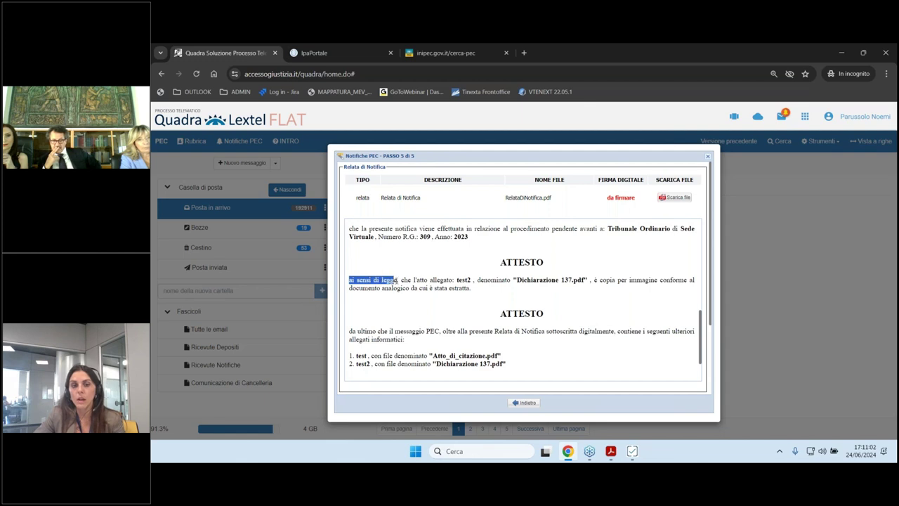
left_click(396, 281)
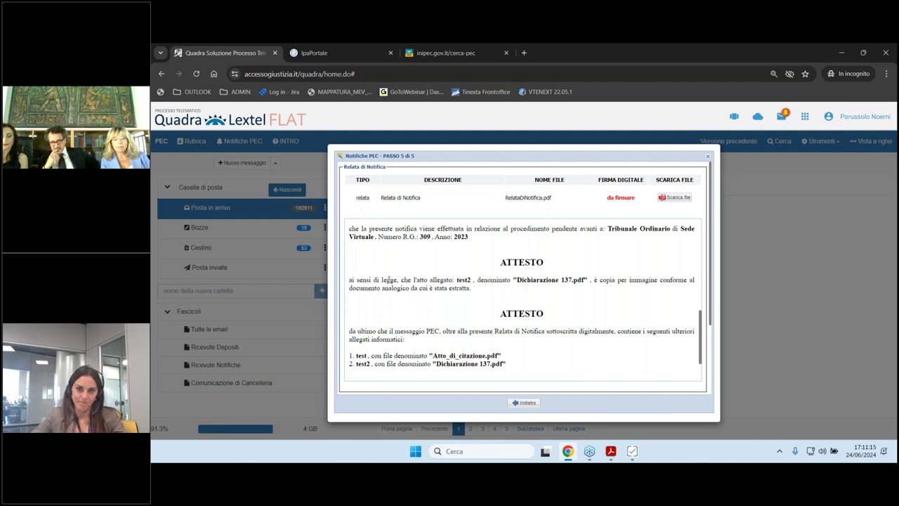
scroll(528, 348, "up", 3)
scroll(528, 348, "down", 5)
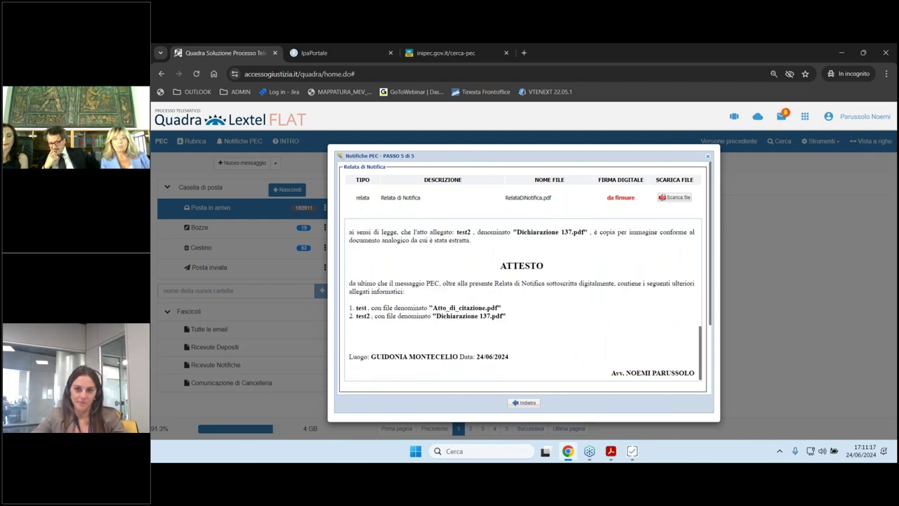
scroll(530, 349, "down", 3)
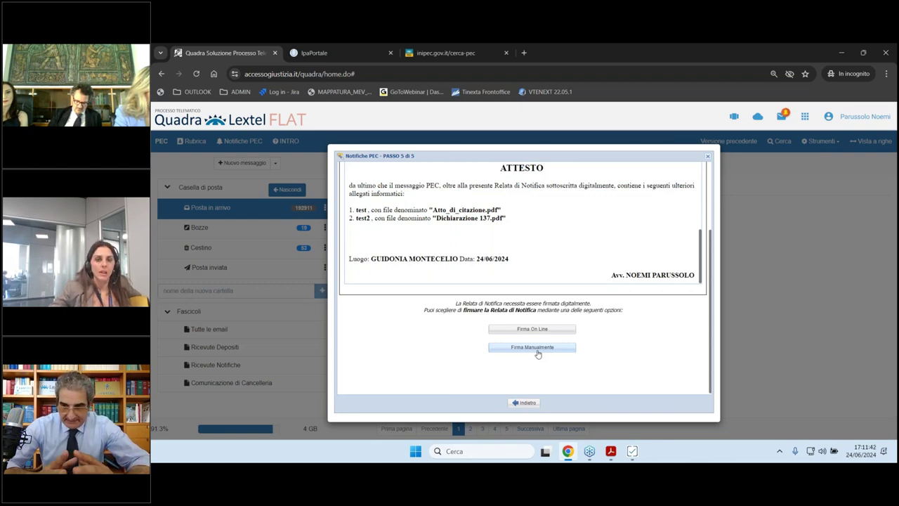
scroll(450, 284, "up", 3)
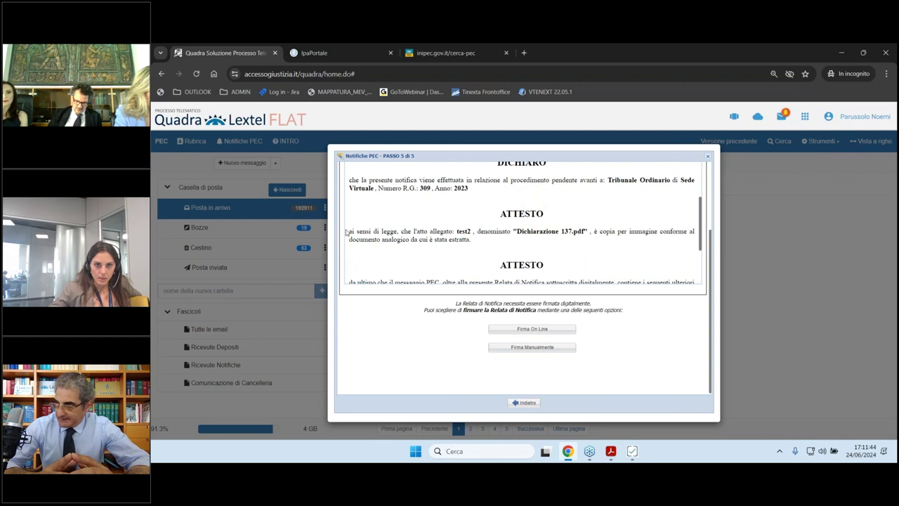
left_click_drag(353, 231, 399, 232)
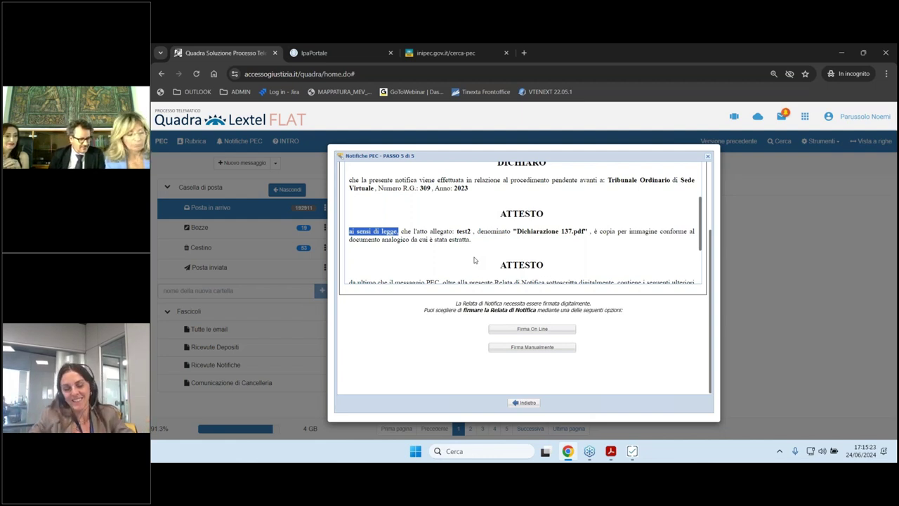
scroll(510, 262, "down", 1)
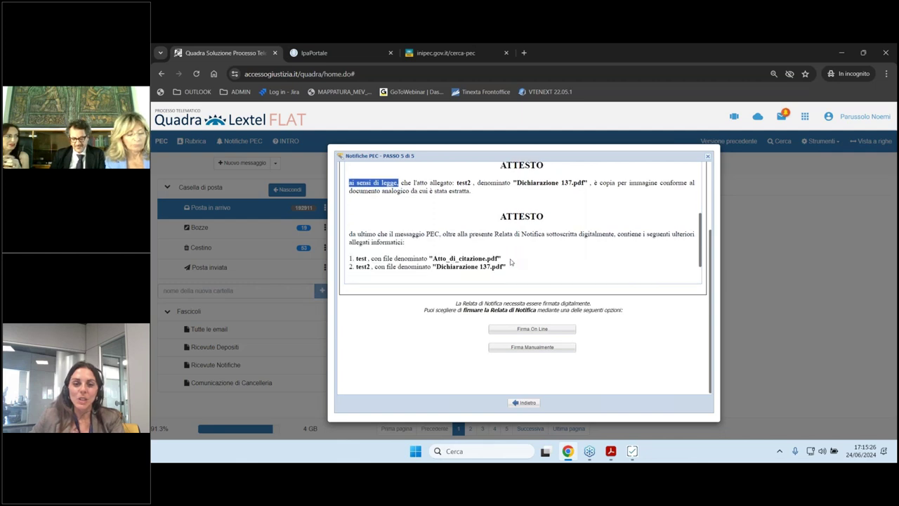
scroll(511, 262, "down", 1)
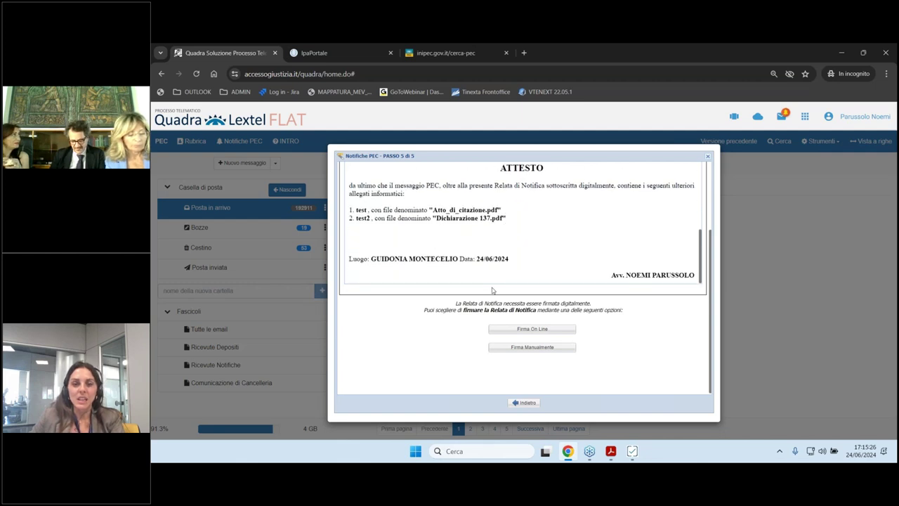
Sign the Relata online through GoSign with the smart card certificate, entering the device PIN
left_click(517, 330)
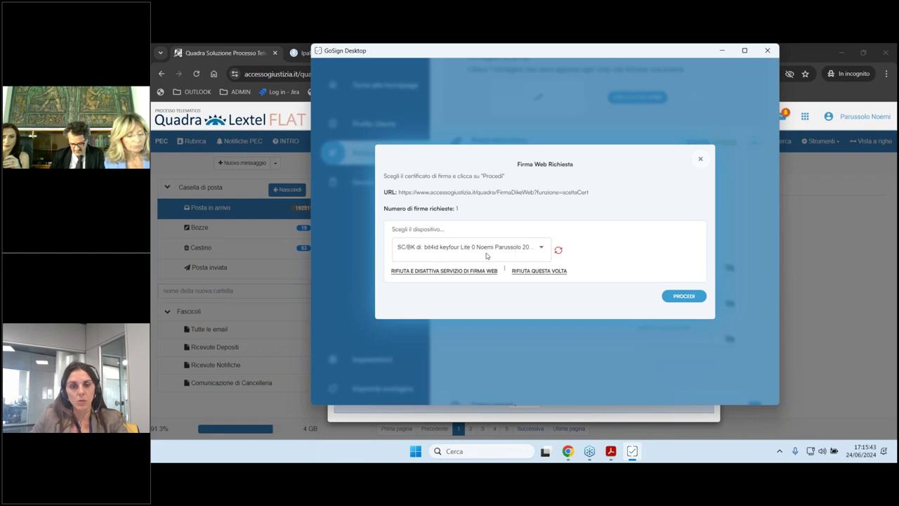
left_click(683, 295)
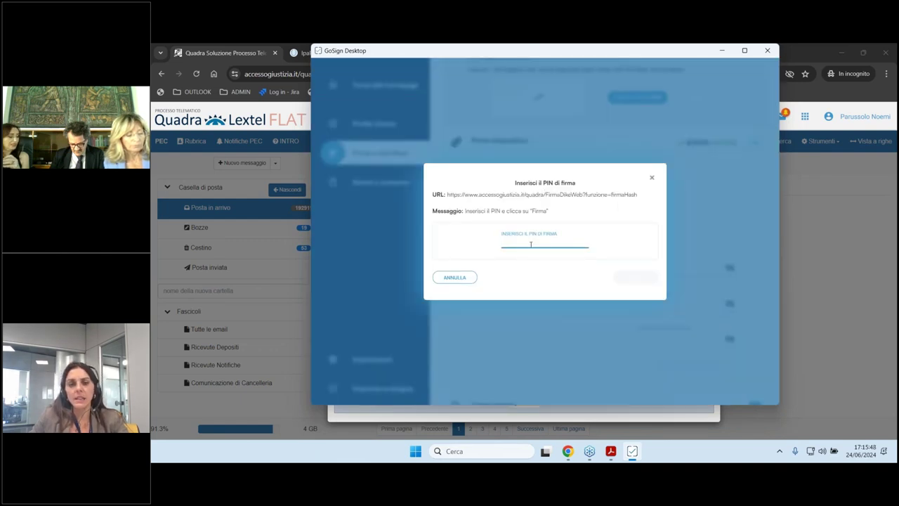
type("********")
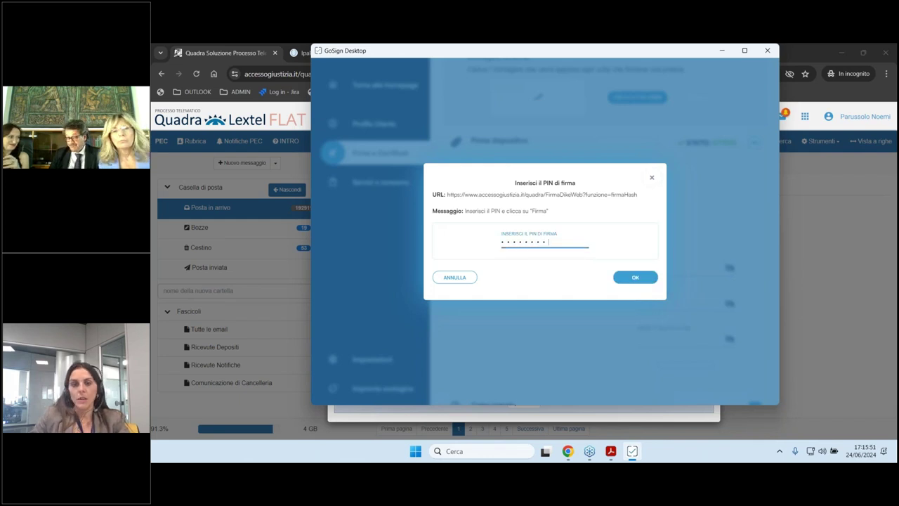
left_click(634, 278)
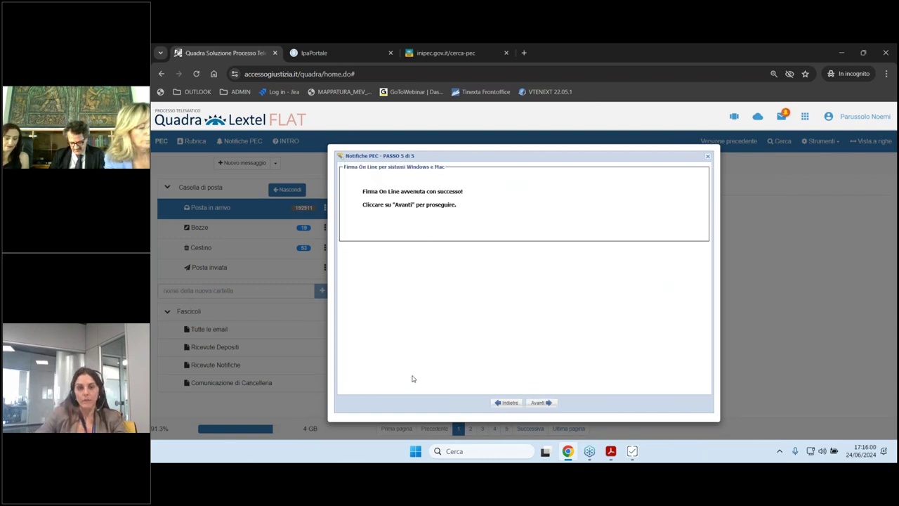
Open the Riepilogo Dati di Notifica and point out the case, client, recipients and subject rows
left_click(540, 403)
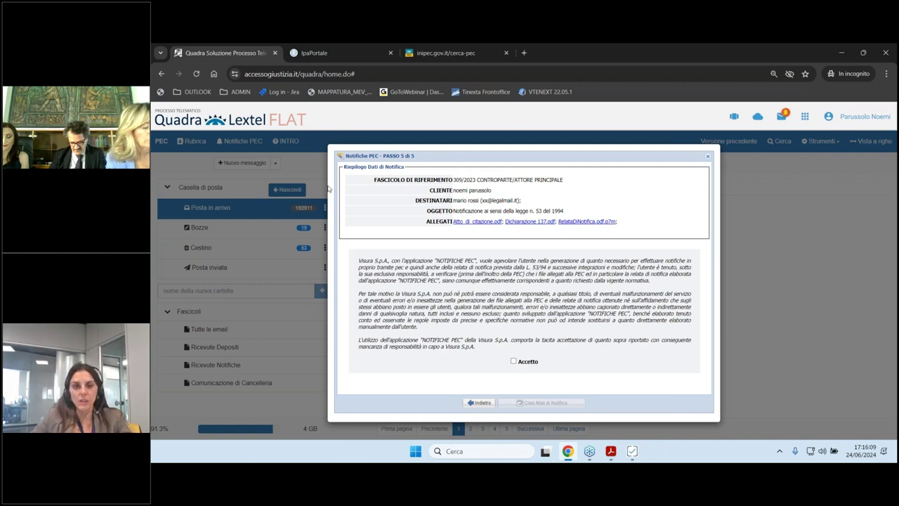
left_click_drag(429, 180, 561, 180)
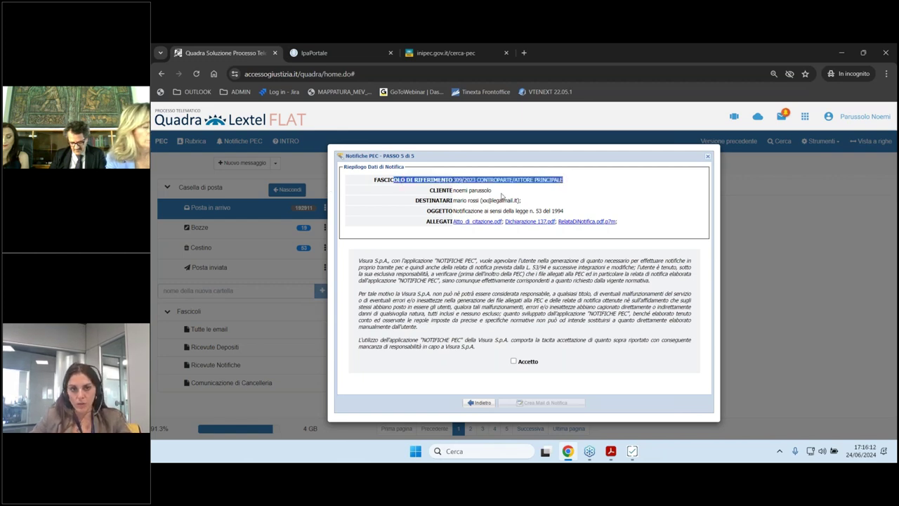
left_click_drag(435, 190, 495, 193)
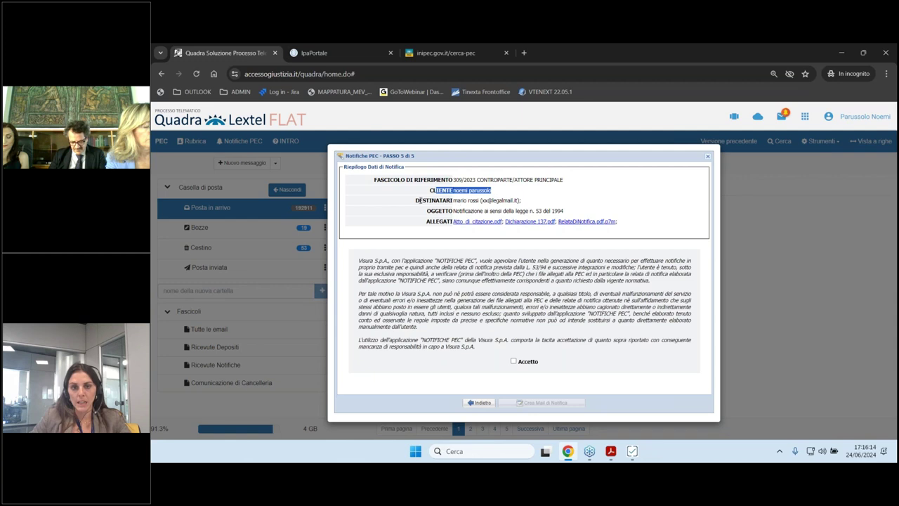
left_click_drag(426, 200, 521, 201)
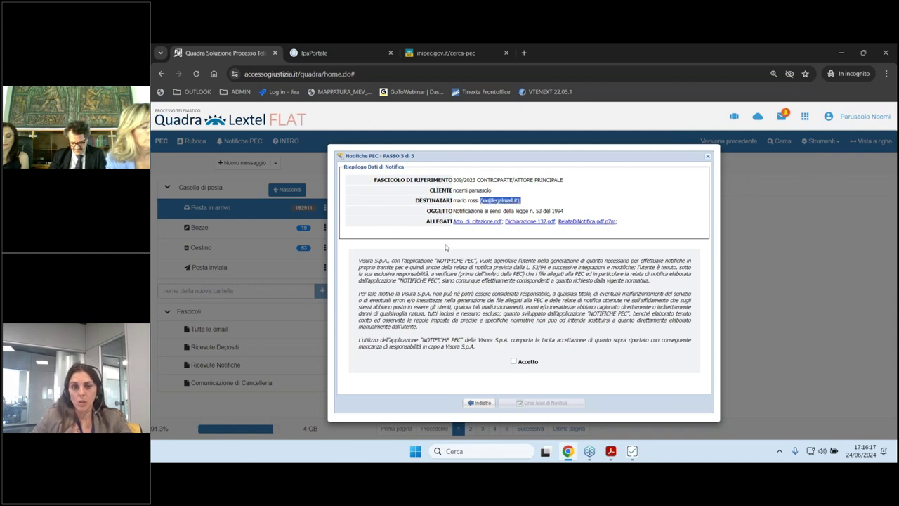
left_click_drag(424, 212, 560, 219)
left_click(449, 212)
left_click(432, 215)
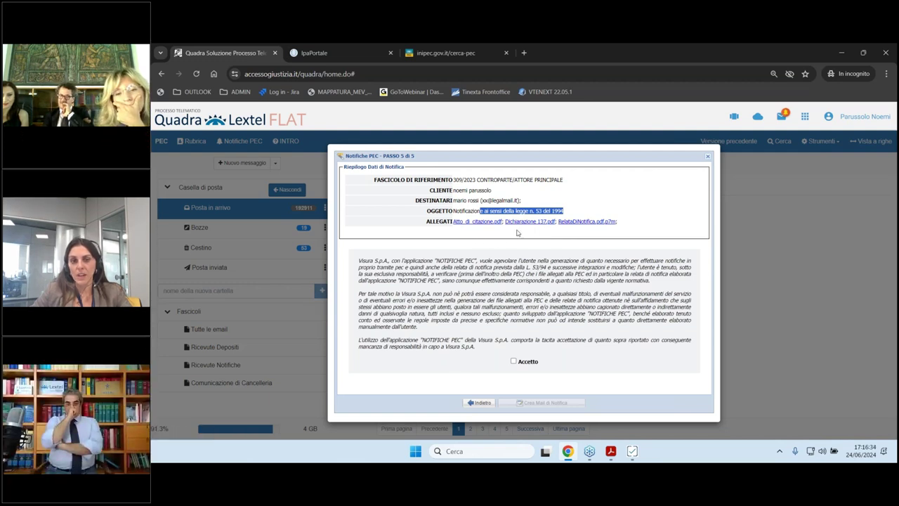
Tick Accetto, create the notification mail and confirm Sì to include all attachments
left_click(513, 361)
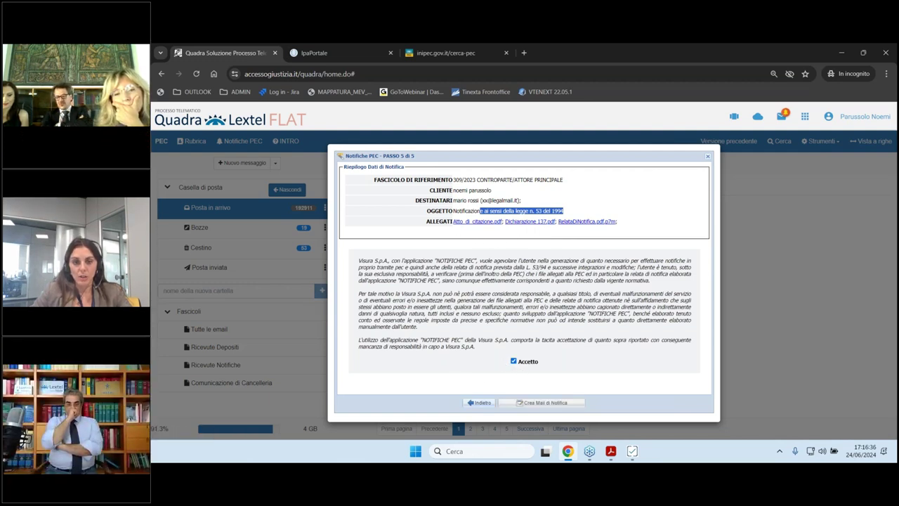
left_click(538, 405)
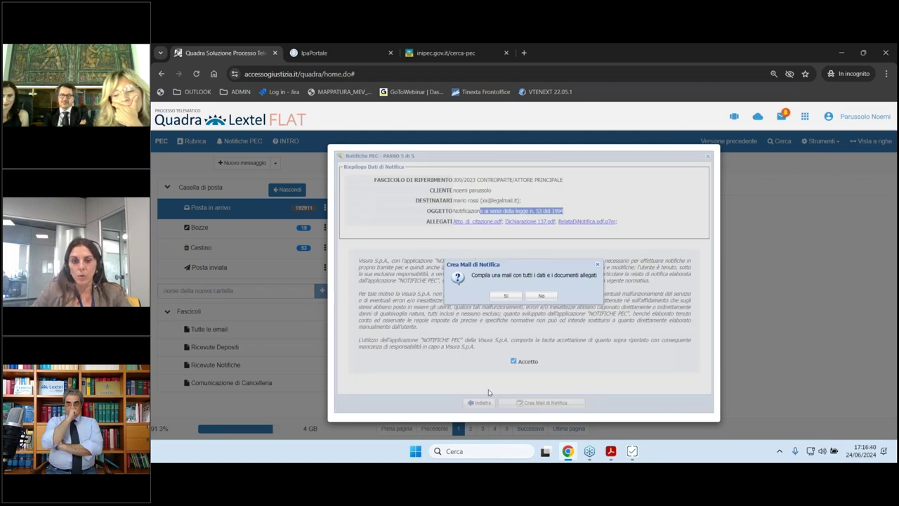
left_click(506, 297)
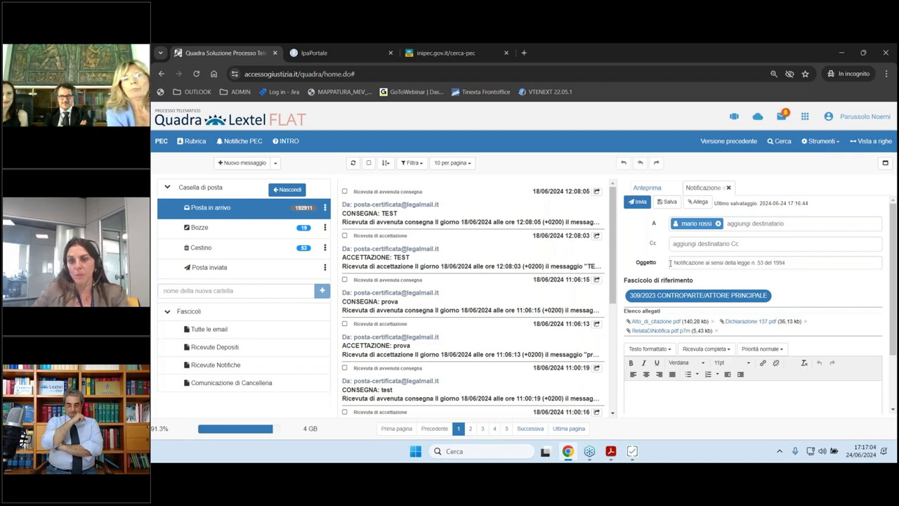
left_click_drag(670, 263, 811, 262)
left_click(814, 262)
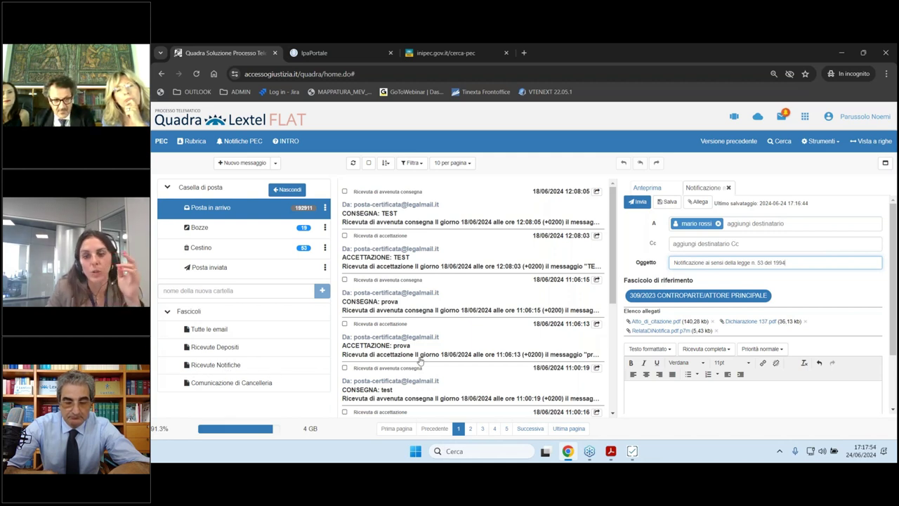
Clear the stray text selection on the PEC draft and show the App launcher panel
left_click_drag(630, 295, 491, 390)
left_click(770, 298)
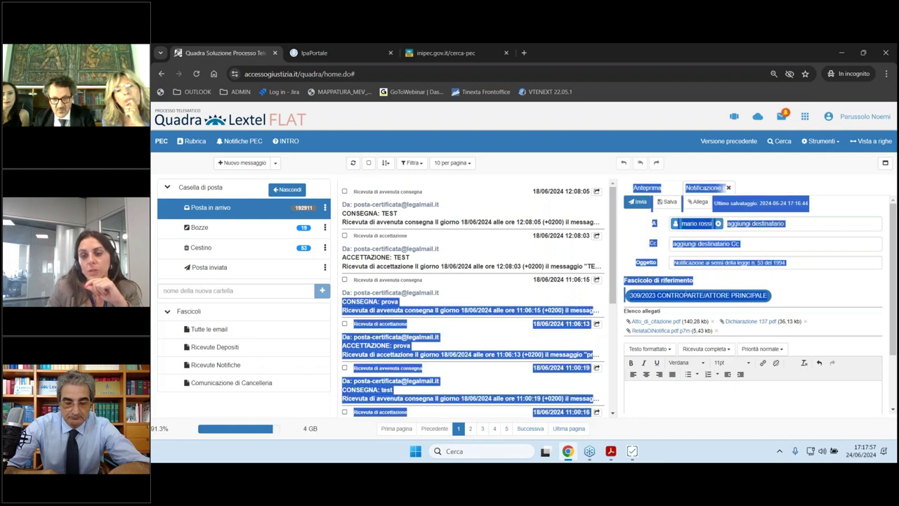
left_click(491, 390)
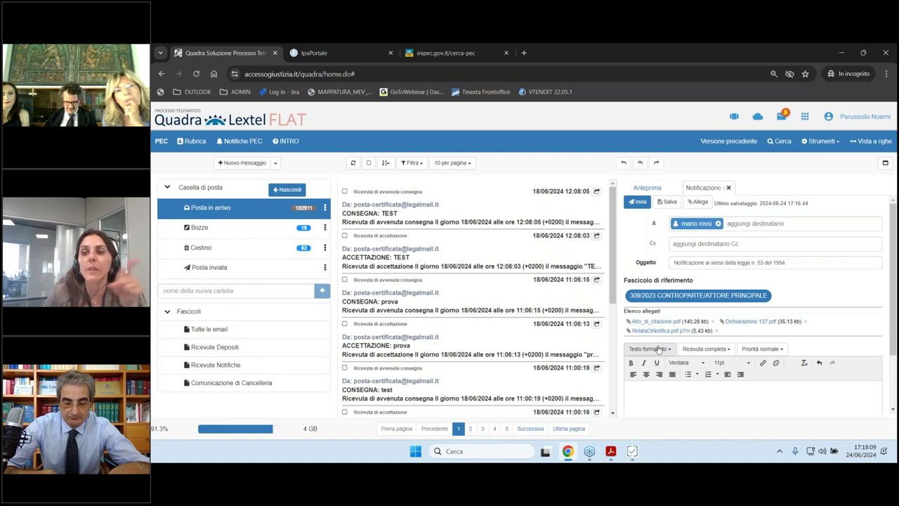
left_click(805, 116)
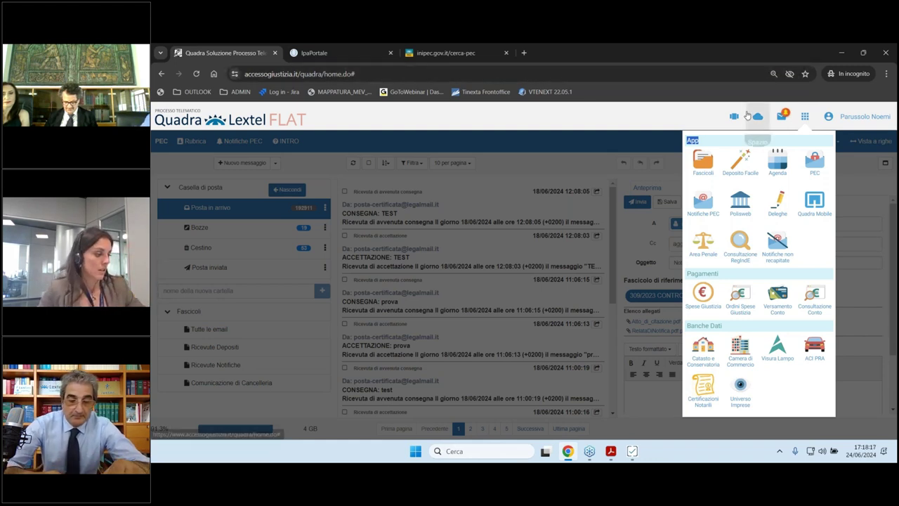
Launch Polisweb from the App panel and access it with the Avvocato role
left_click(743, 212)
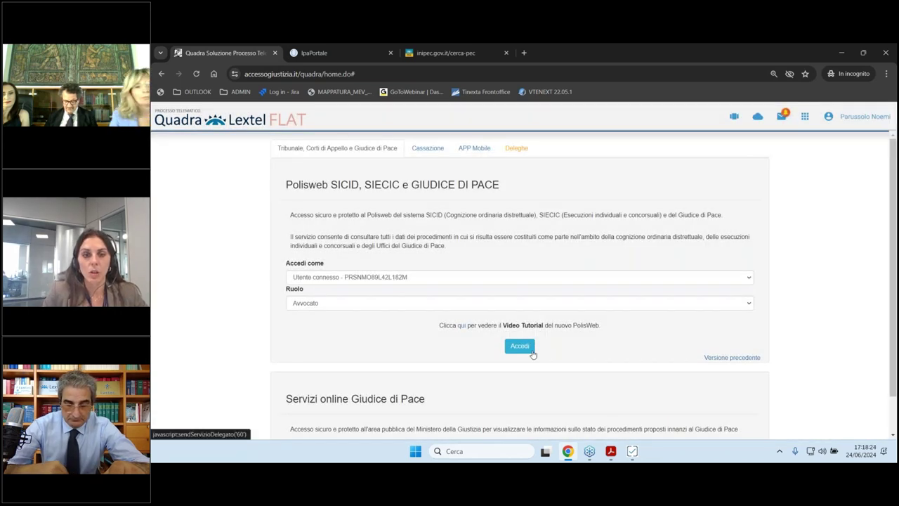
left_click(532, 351)
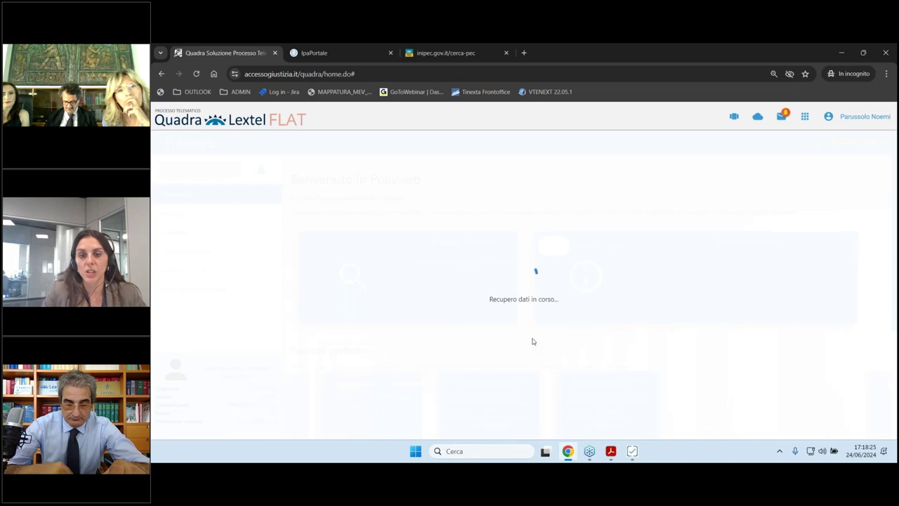